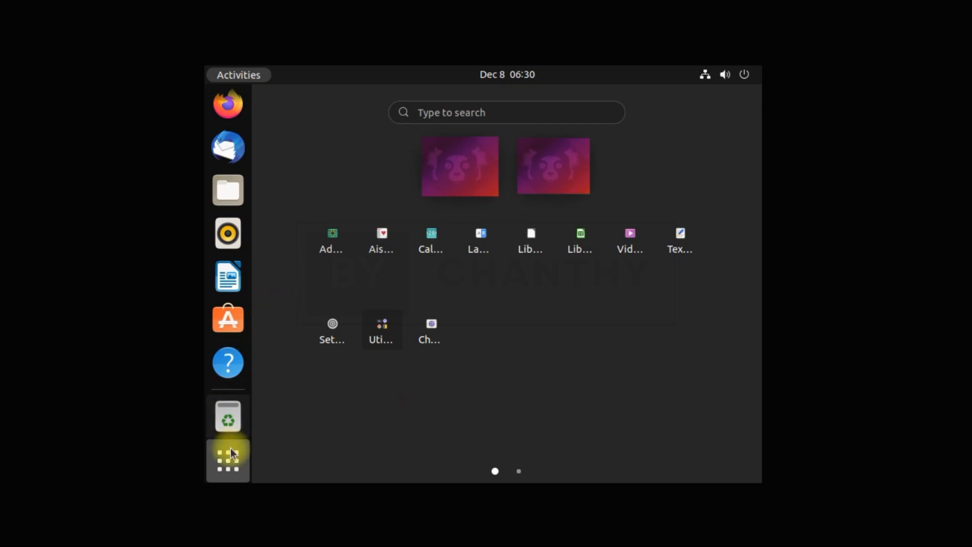
# Open the system Settings from the application overview and go to the Displays settings
pyautogui.scroll(-1, 428, 297)
pyautogui.scroll(1, 428, 297)
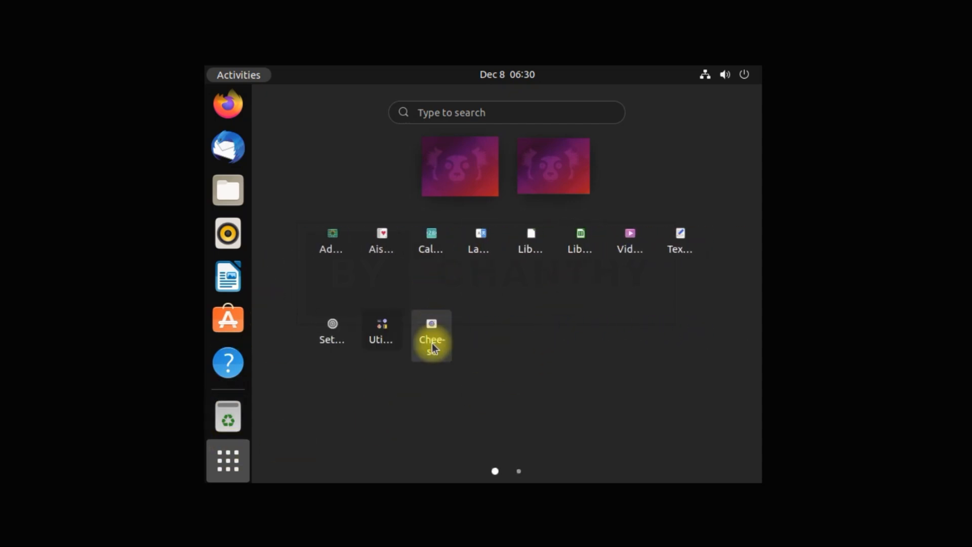
pyautogui.click(332, 326)
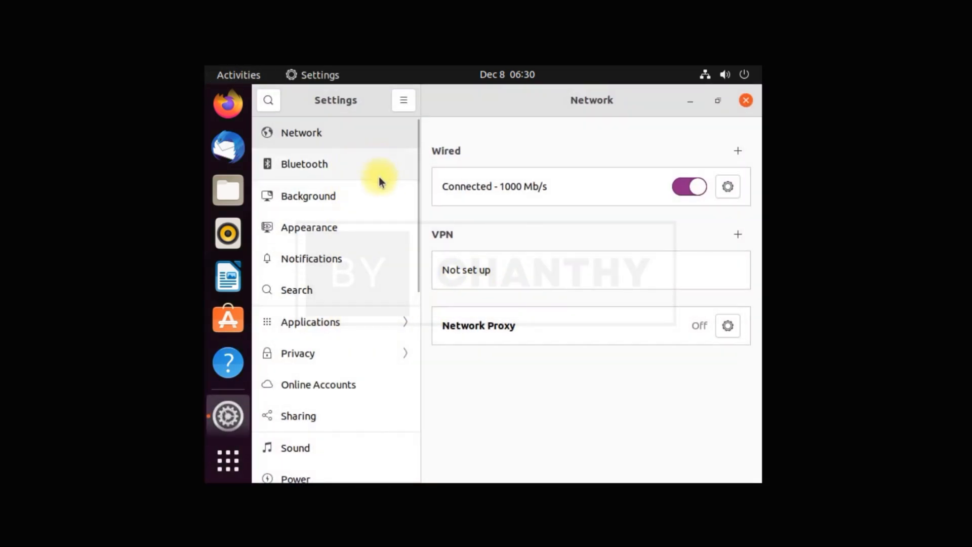
pyautogui.click(364, 197)
pyautogui.click(320, 233)
pyautogui.scroll(-5, 338, 293)
pyautogui.click(318, 379)
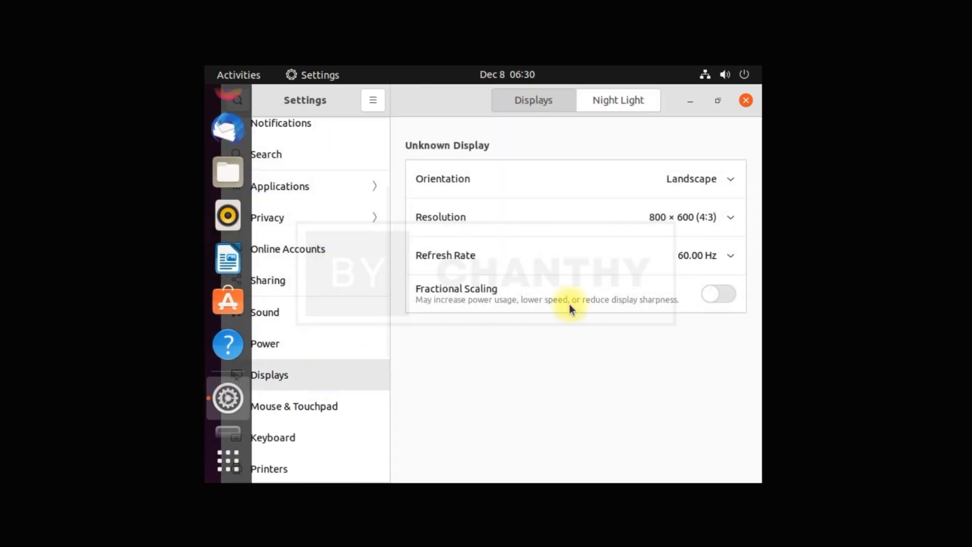
# Set the display resolution to 1024 × 768 (4:3), apply it and keep the change
pyautogui.click(720, 228)
pyautogui.scroll(-3, 664, 309)
pyautogui.scroll(-6, 661, 320)
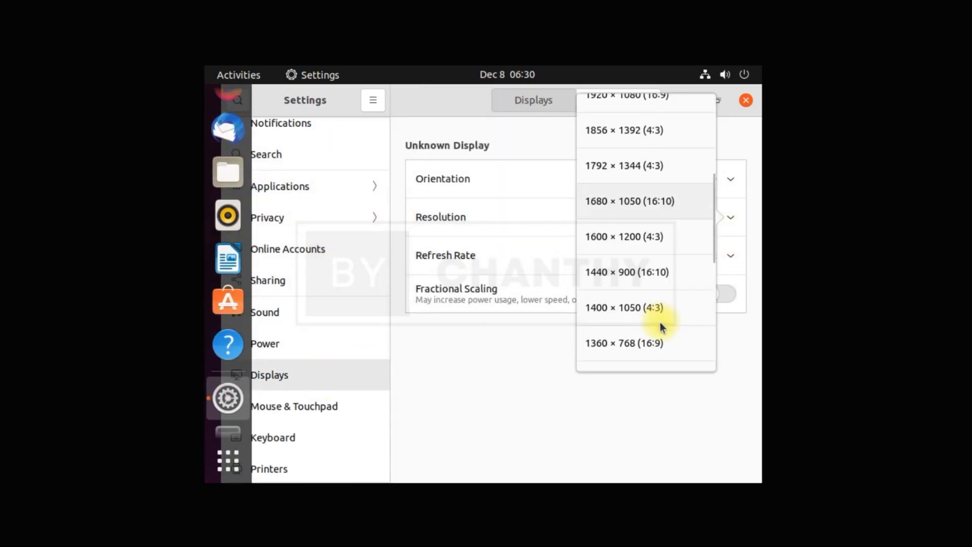
pyautogui.click(650, 327)
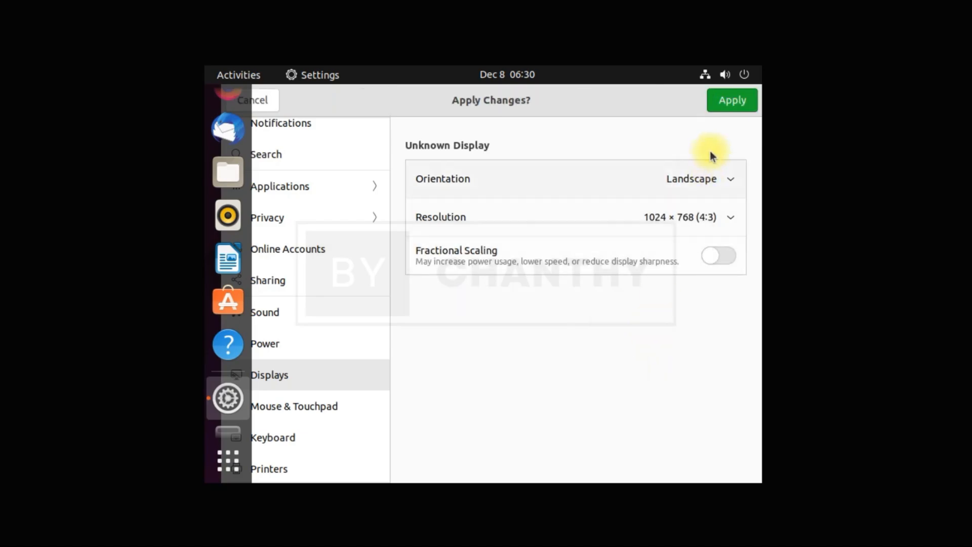
pyautogui.click(732, 100)
pyautogui.click(565, 320)
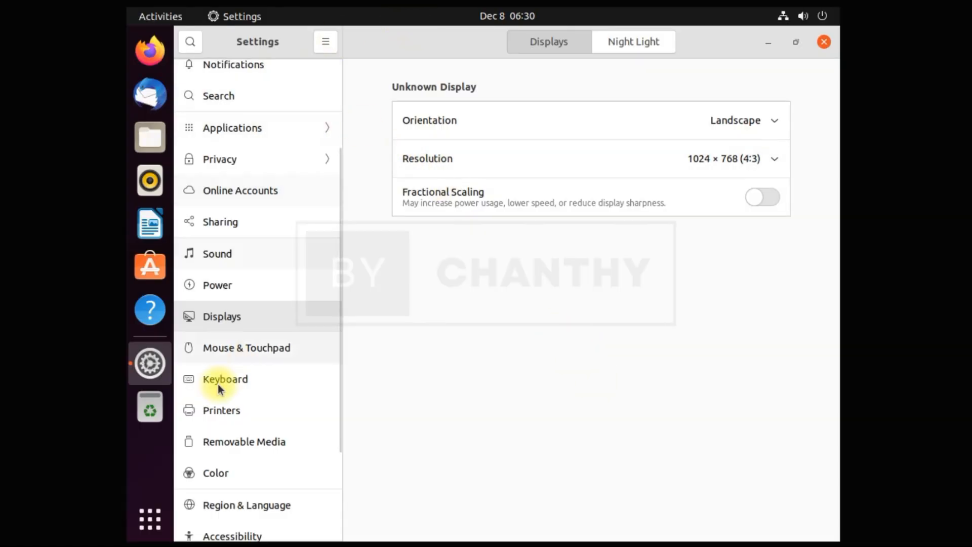
# Switch between the workspaces in the application overview and close the Settings window
pyautogui.click(152, 519)
pyautogui.click(153, 519)
pyautogui.click(153, 519)
pyautogui.click(565, 126)
pyautogui.click(152, 519)
pyautogui.click(454, 125)
pyautogui.click(822, 43)
# Launch the Calculator from the Utilities folder of the application overview
pyautogui.click(150, 518)
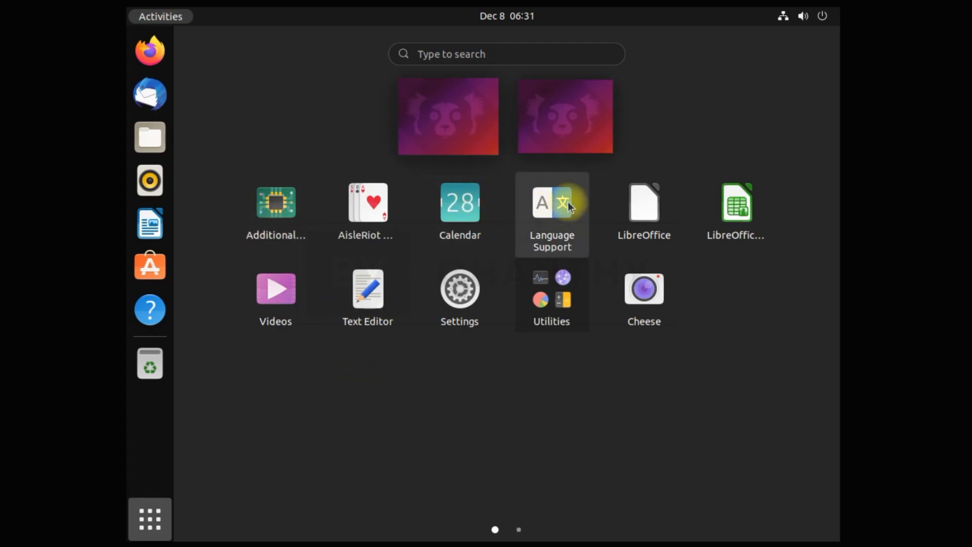
pyautogui.click(580, 309)
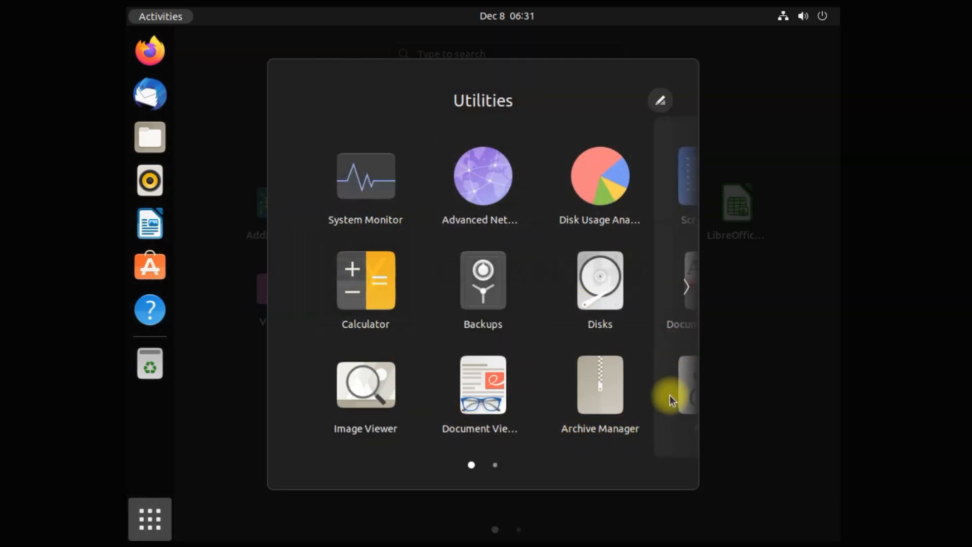
pyautogui.click(364, 294)
# Set the Calculator's number format to Engineering and close the Calculator
pyautogui.click(348, 77)
pyautogui.click(327, 178)
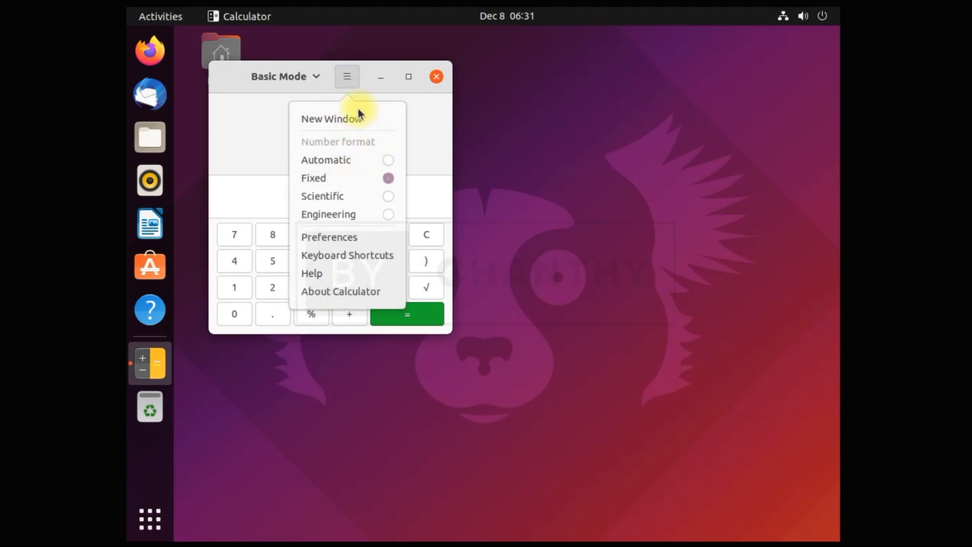
pyautogui.click(389, 214)
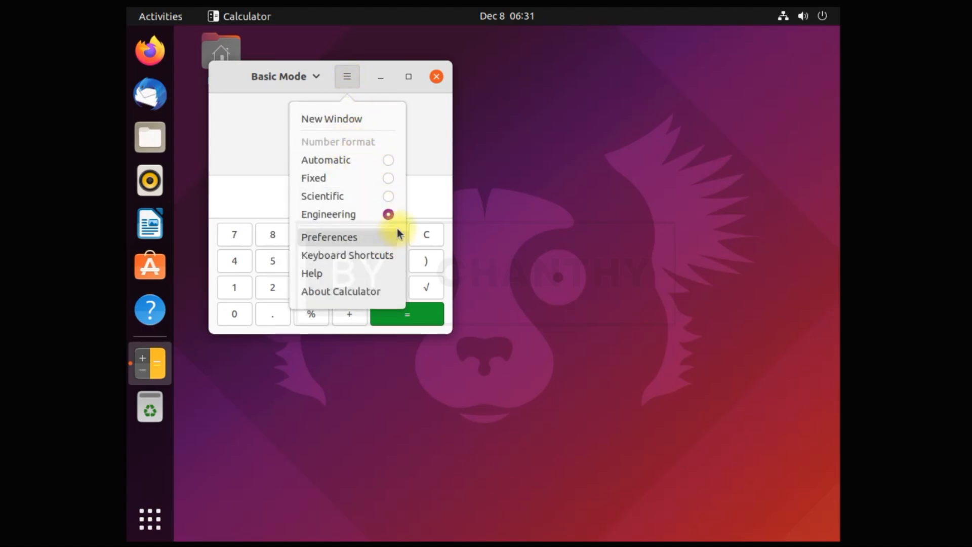
pyautogui.click(428, 81)
pyautogui.click(436, 77)
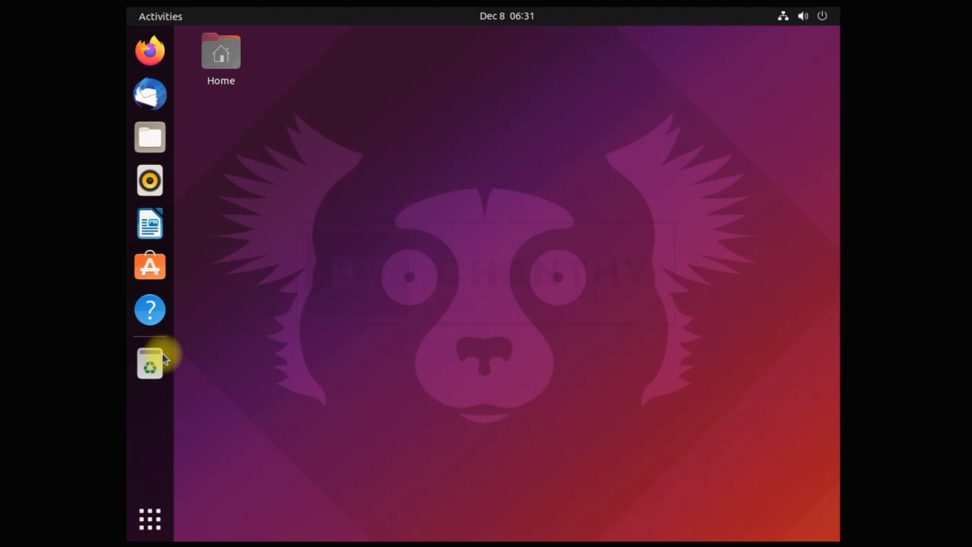
# Look through both pages of installed applications and reopen Settings
pyautogui.click(152, 514)
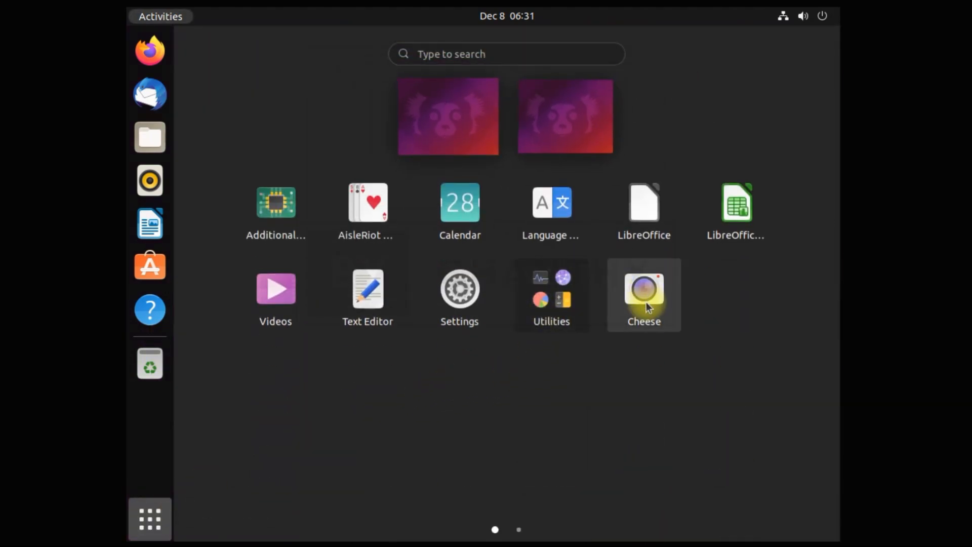
pyautogui.scroll(-1, 646, 301)
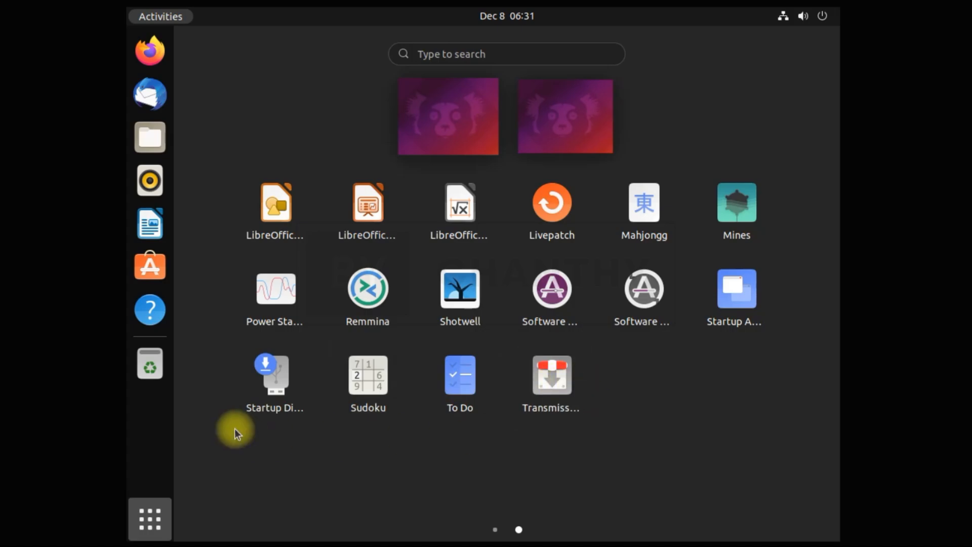
pyautogui.scroll(1, 371, 461)
pyautogui.click(457, 292)
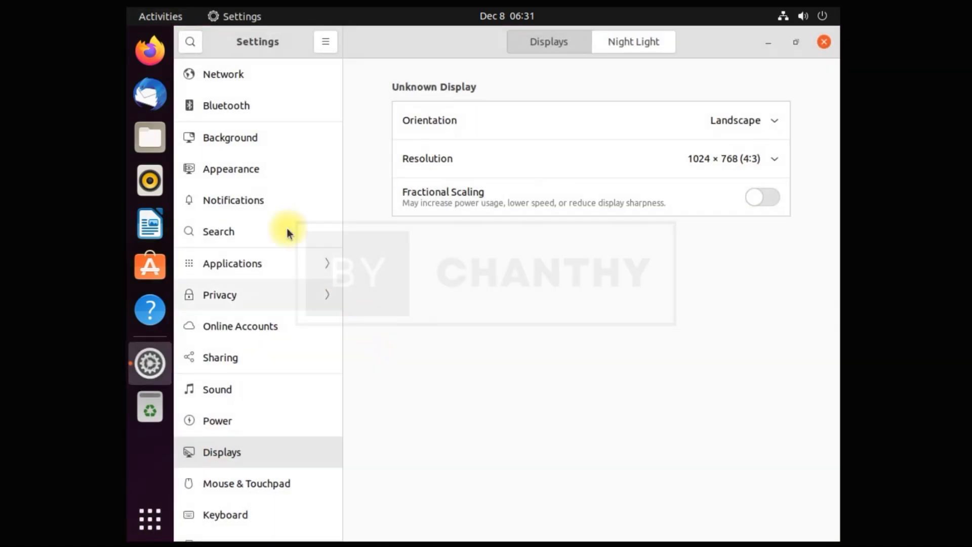
# Review the Network, Bluetooth, Background, Appearance, Notifications, Applications and Privacy settings
pyautogui.click(253, 73)
pyautogui.click(245, 113)
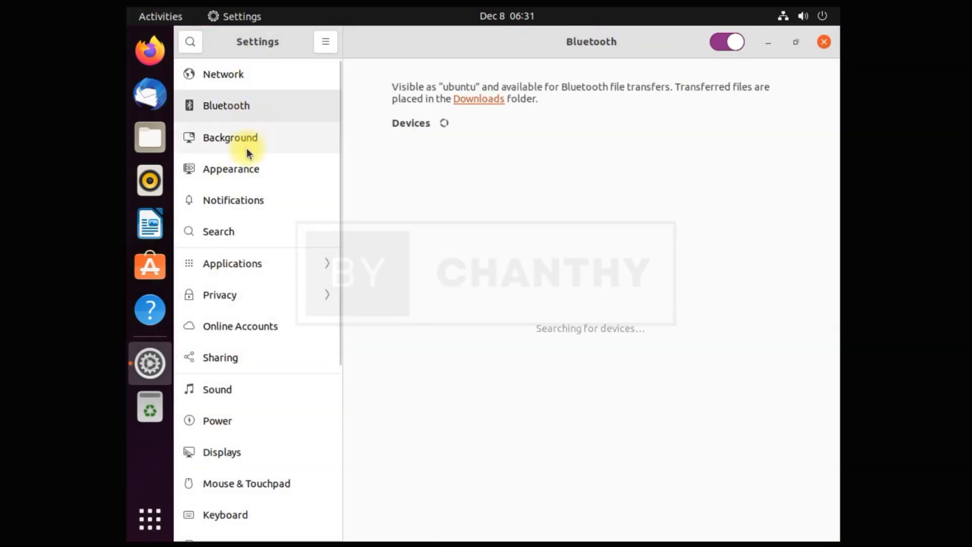
pyautogui.click(246, 146)
pyautogui.click(252, 180)
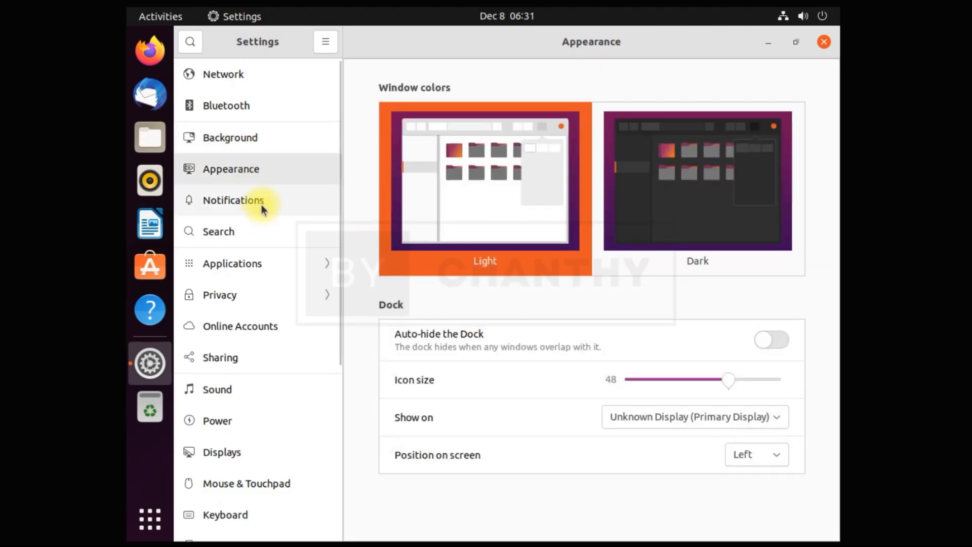
pyautogui.click(260, 204)
pyautogui.click(262, 272)
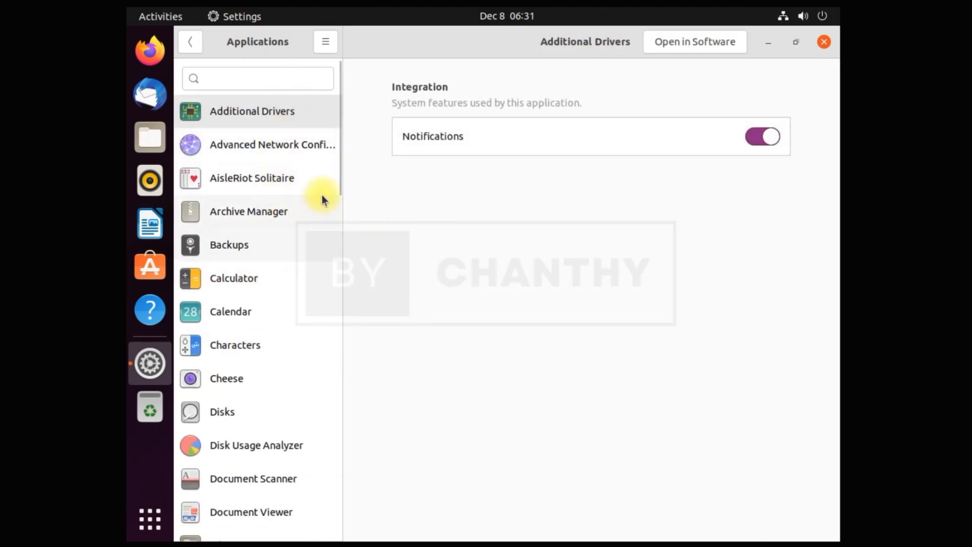
pyautogui.moveTo(339, 169); pyautogui.dragTo(183, 43)
pyautogui.click(184, 43)
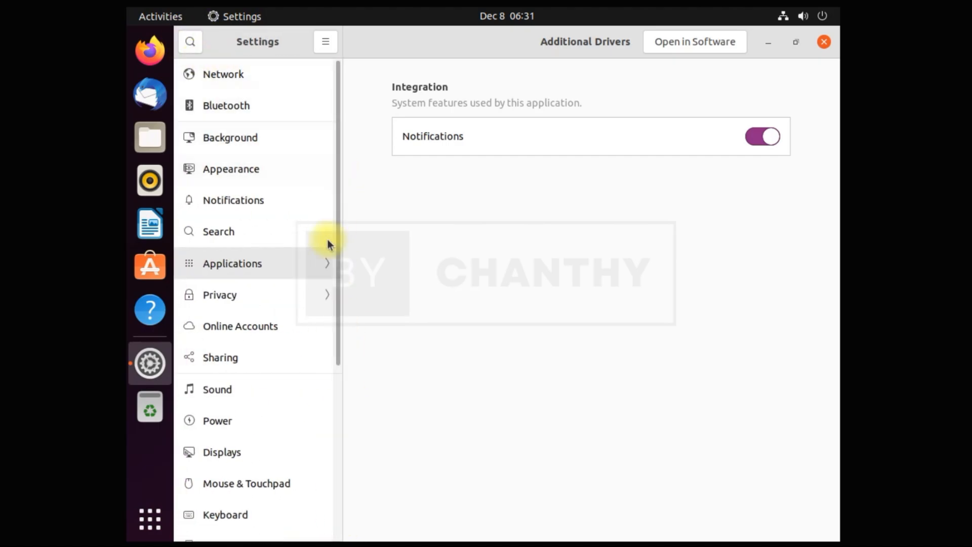
pyautogui.click(293, 294)
pyautogui.click(184, 41)
# Examine the OS name and GNOME version in the About information, and close Settings
pyautogui.scroll(-5, 288, 455)
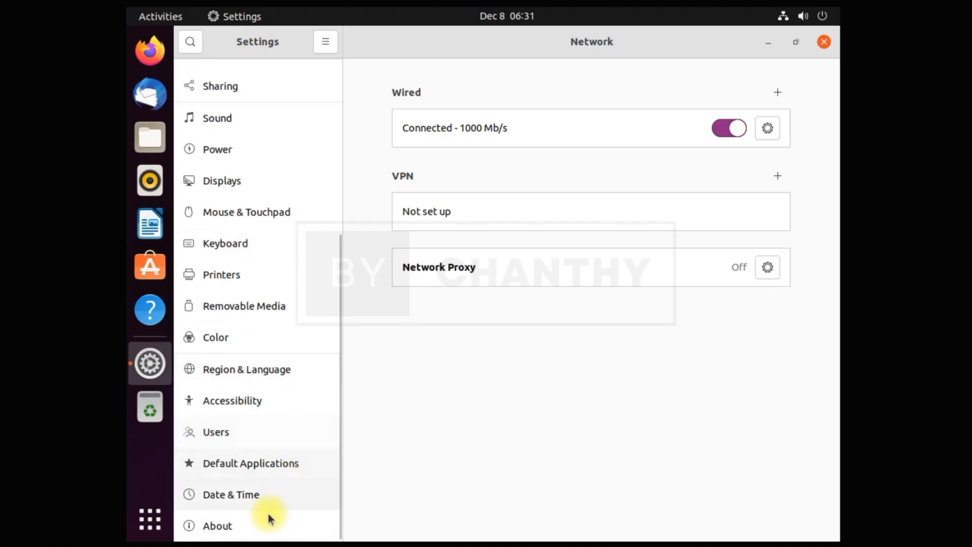
pyautogui.click(243, 504)
pyautogui.click(235, 524)
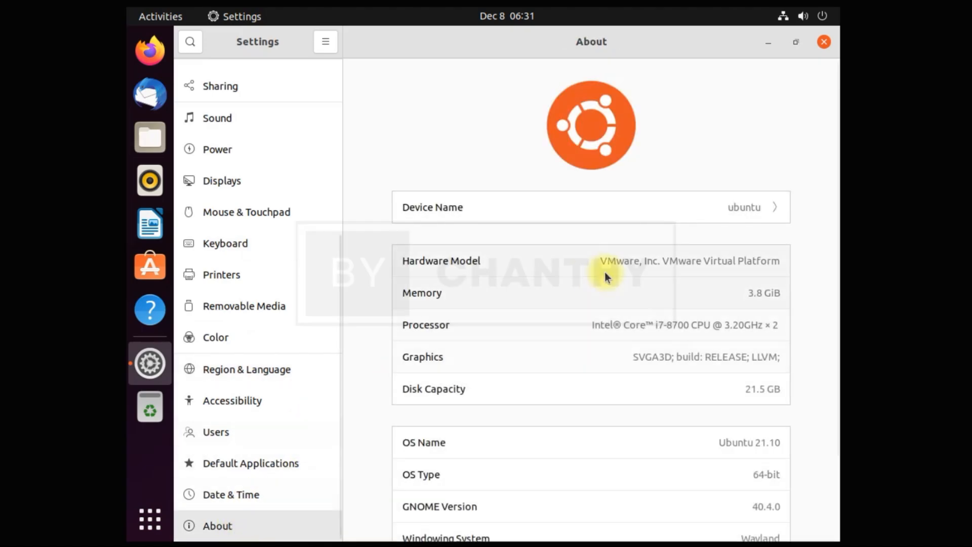
pyautogui.moveTo(739, 440); pyautogui.dragTo(794, 445)
pyautogui.scroll(-3, 794, 446)
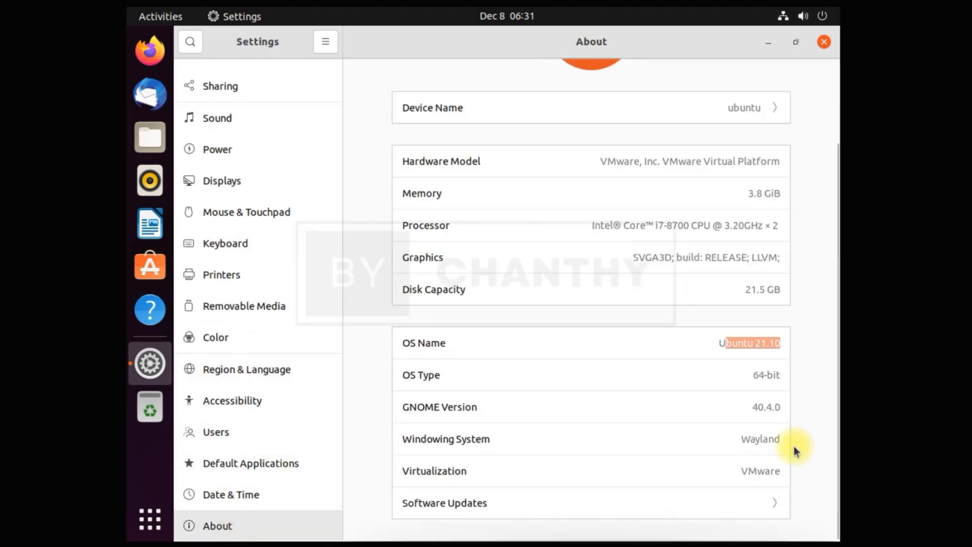
pyautogui.moveTo(757, 407); pyautogui.dragTo(805, 405)
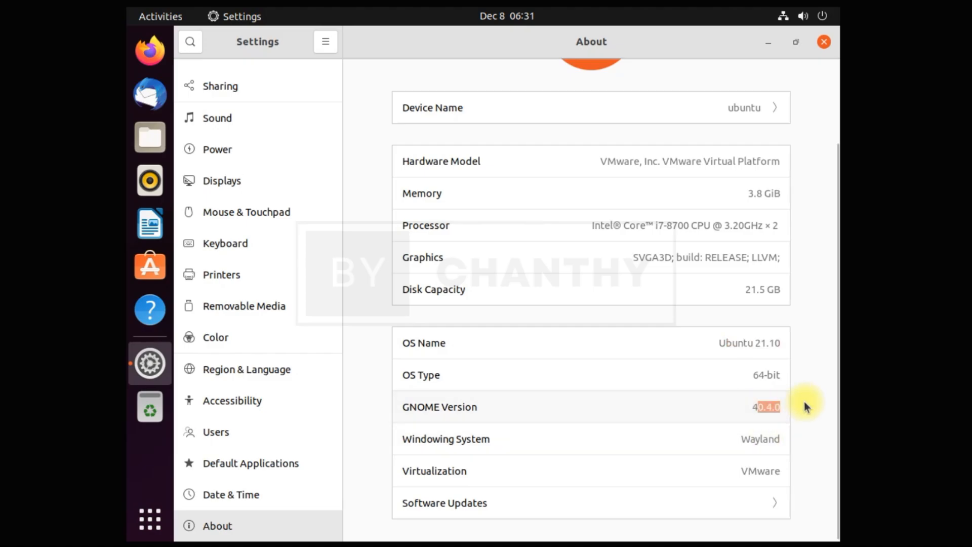
pyautogui.scroll(3, 694, 327)
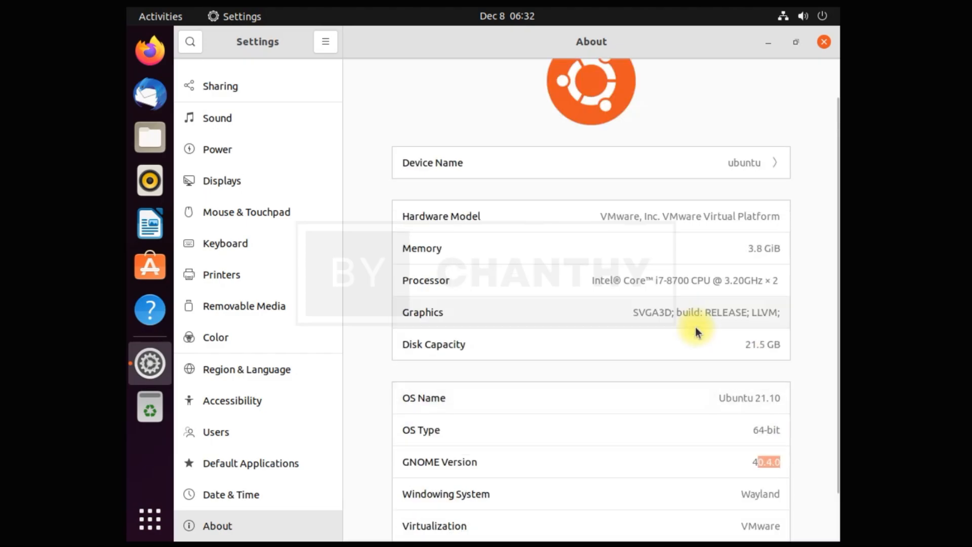
pyautogui.click(824, 41)
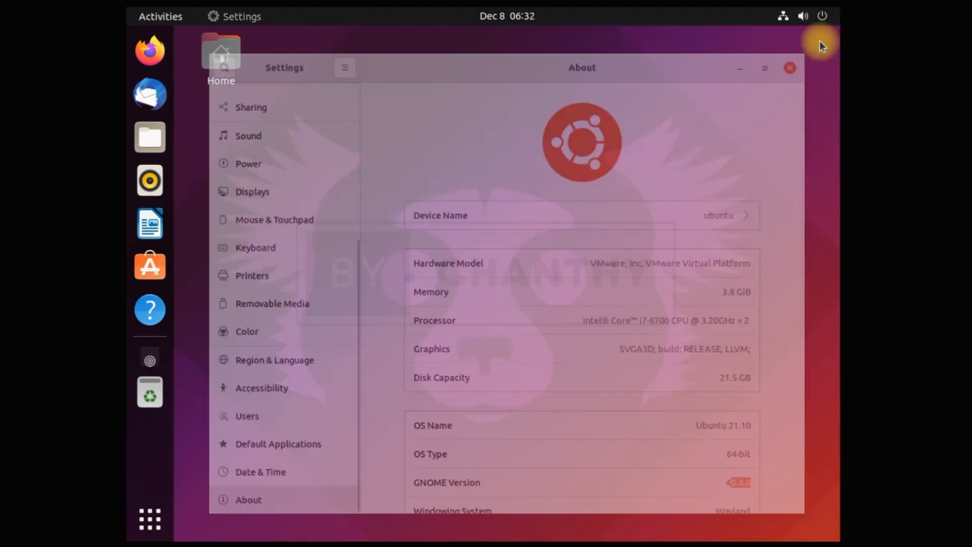
# Power off the Ubuntu system and confirm the shutdown
pyautogui.click(821, 14)
pyautogui.click(754, 184)
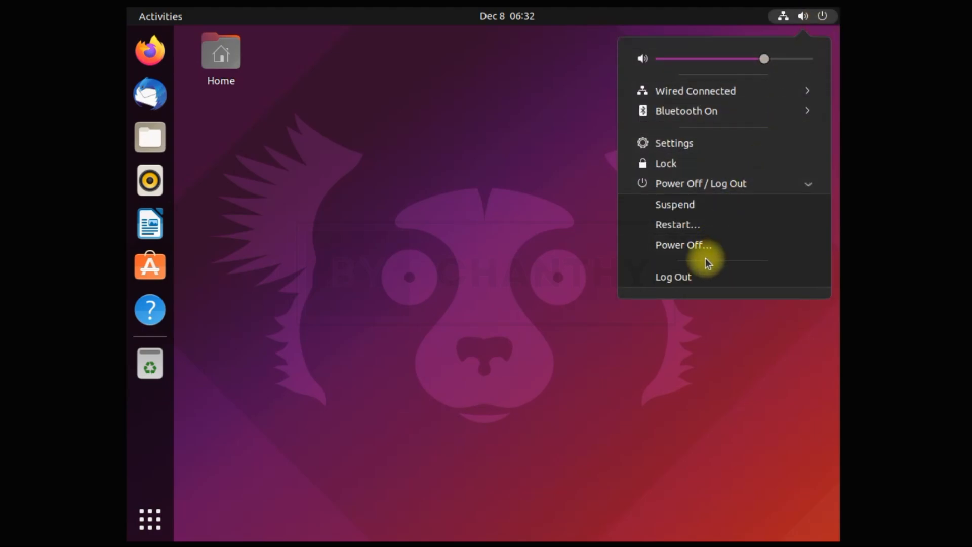
pyautogui.click(678, 245)
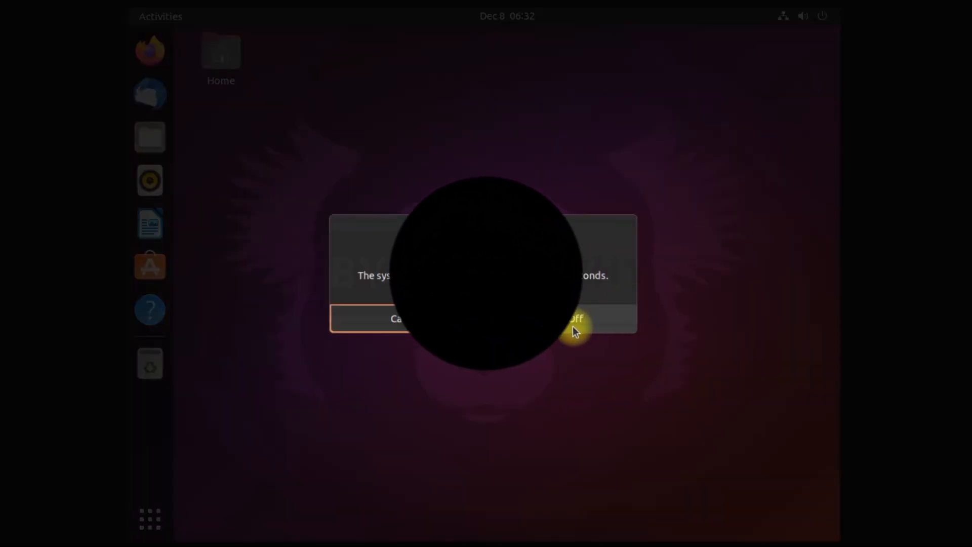
pyautogui.click(573, 326)
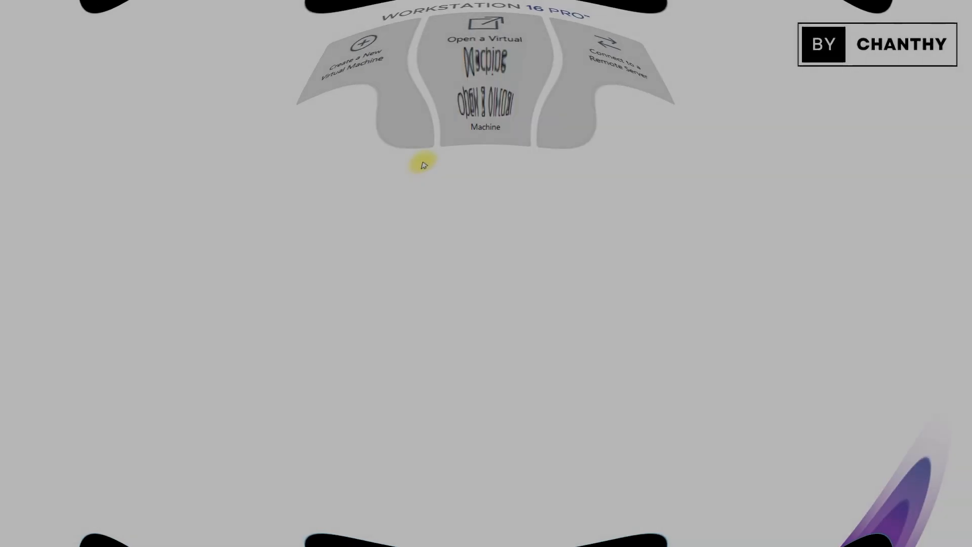
# In VMware Workstation, start a new virtual machine with the Typical configuration and the Ubuntu 21.10 ISO image as its installer
pyautogui.click(388, 114)
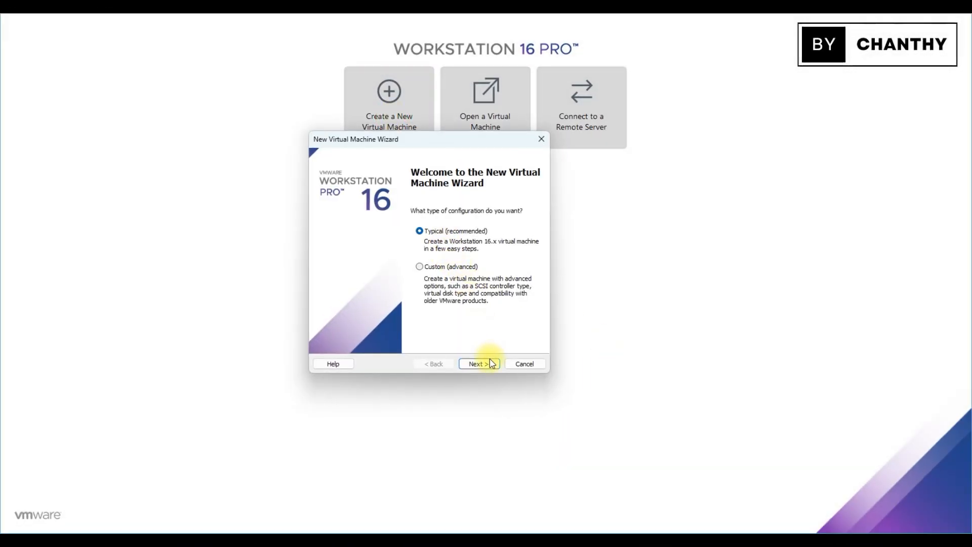
pyautogui.click(487, 364)
pyautogui.click(369, 256)
pyautogui.click(519, 271)
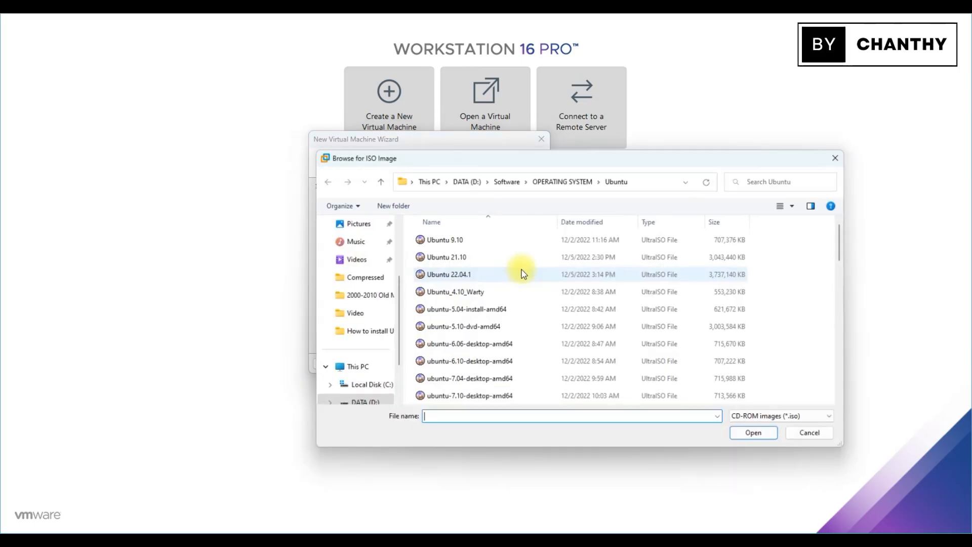
pyautogui.click(448, 257)
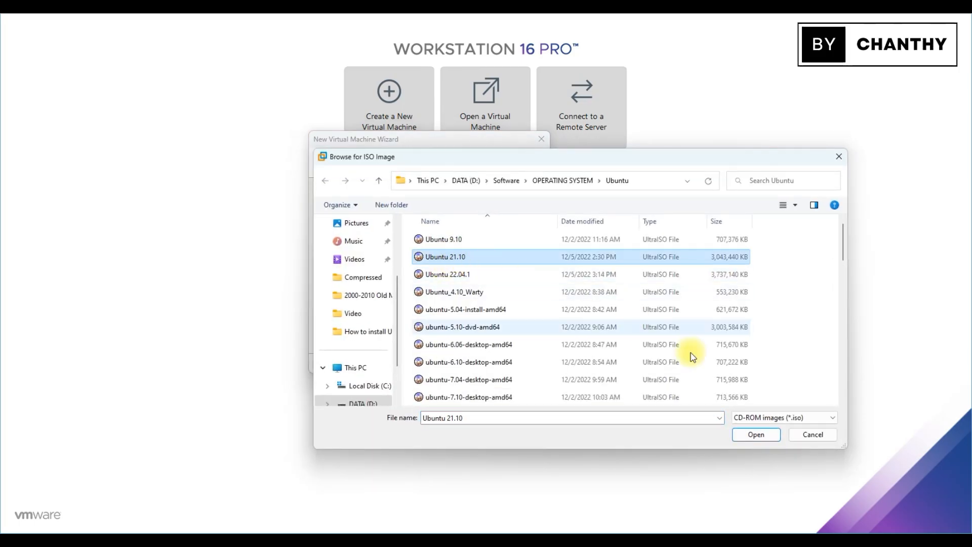
pyautogui.click(754, 435)
pyautogui.click(491, 364)
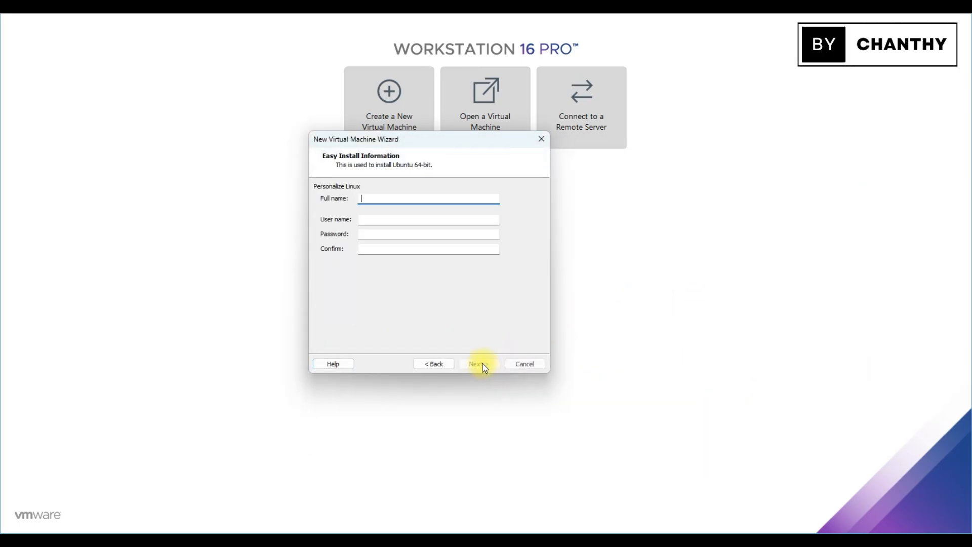
# Fill in the Easy Install full name, user name and account password with its confirmation, and continue
pyautogui.press('Tab')
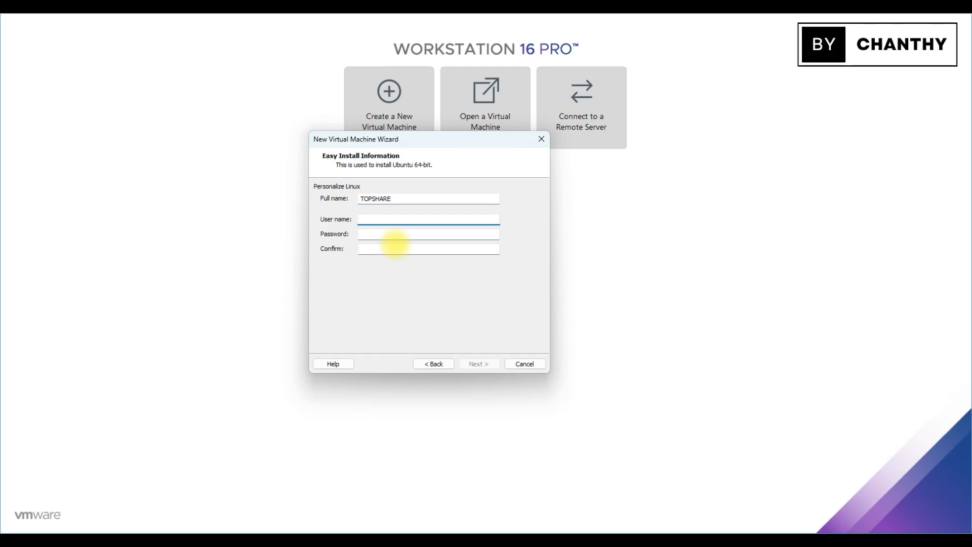
pyautogui.press('Tab')
pyautogui.write('••••••••••')
pyautogui.press('Tab')
pyautogui.write('••••••••••')
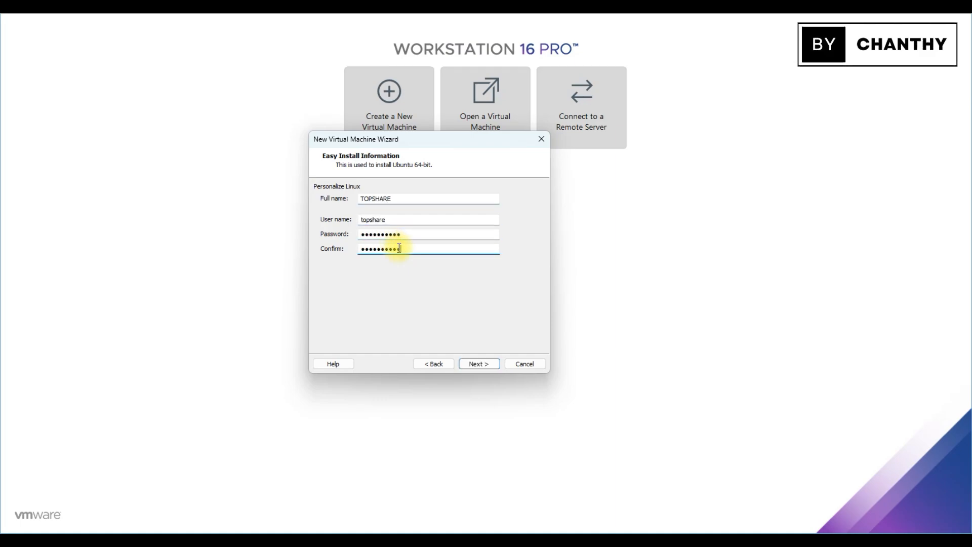
pyautogui.click(494, 364)
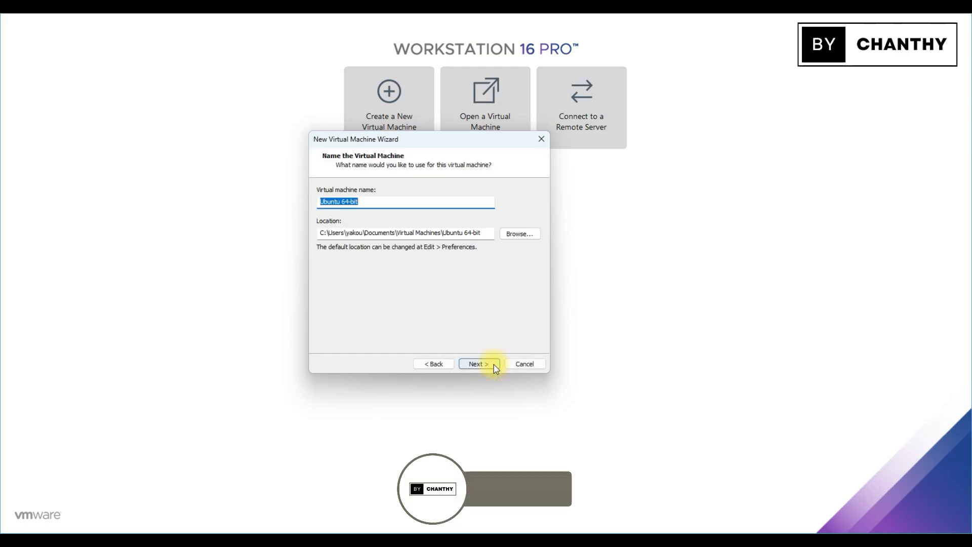
# Name the virtual machine "Ubuntu 21.10", keep the matching default location, and continue
pyautogui.write('Ubuntu 21.10')
pyautogui.click(479, 364)
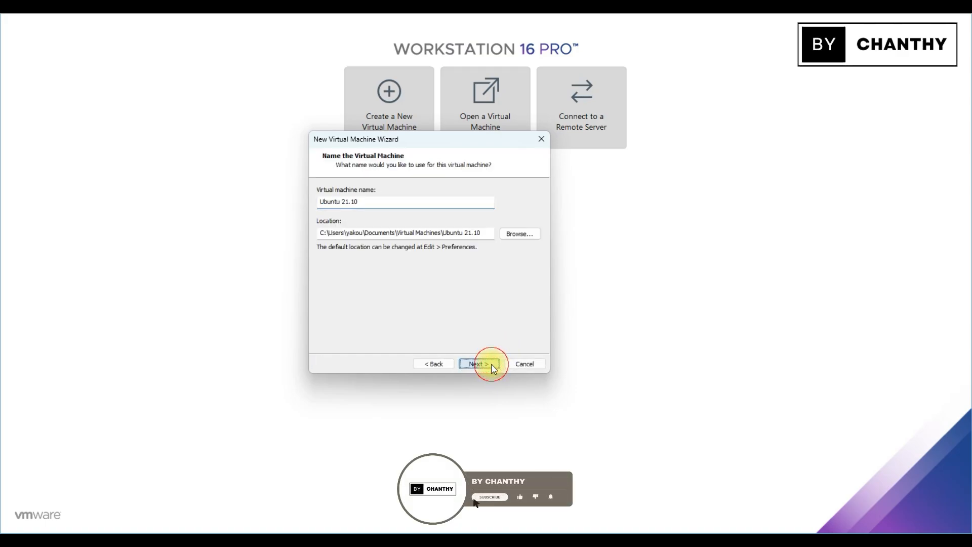
# Create the virtual machine with a 20 GB split disk, powered on after creation, and continue the Ubuntu Normal installation with updates downloaded
pyautogui.click(478, 363)
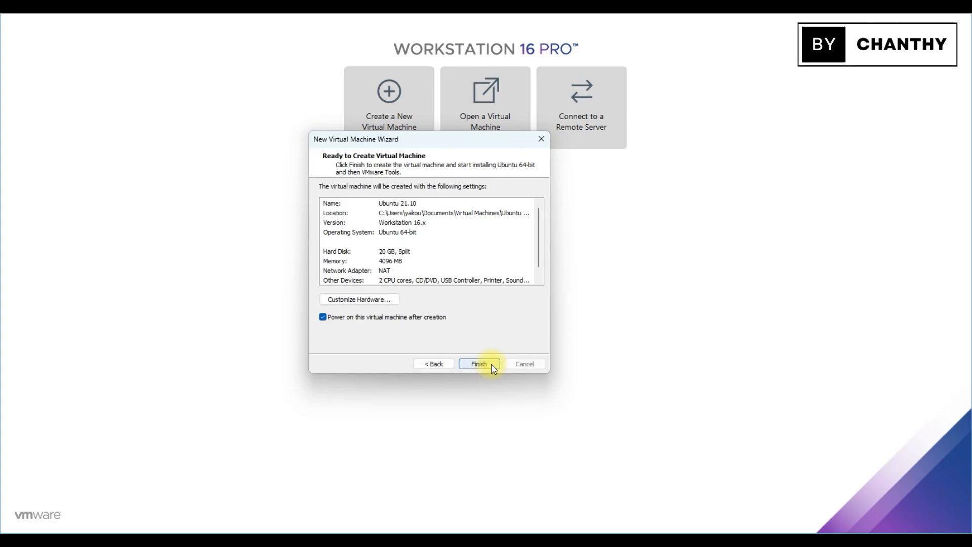
pyautogui.click(491, 365)
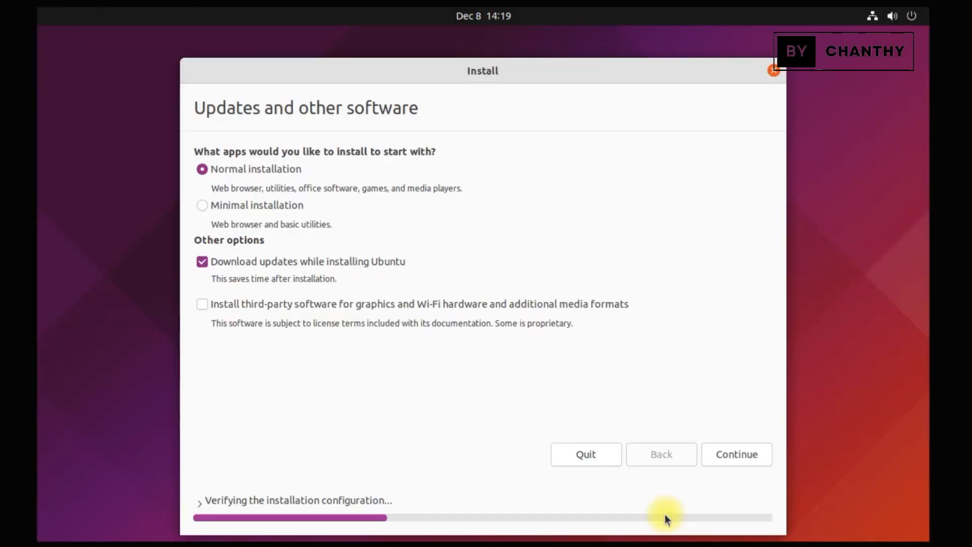
pyautogui.click(753, 457)
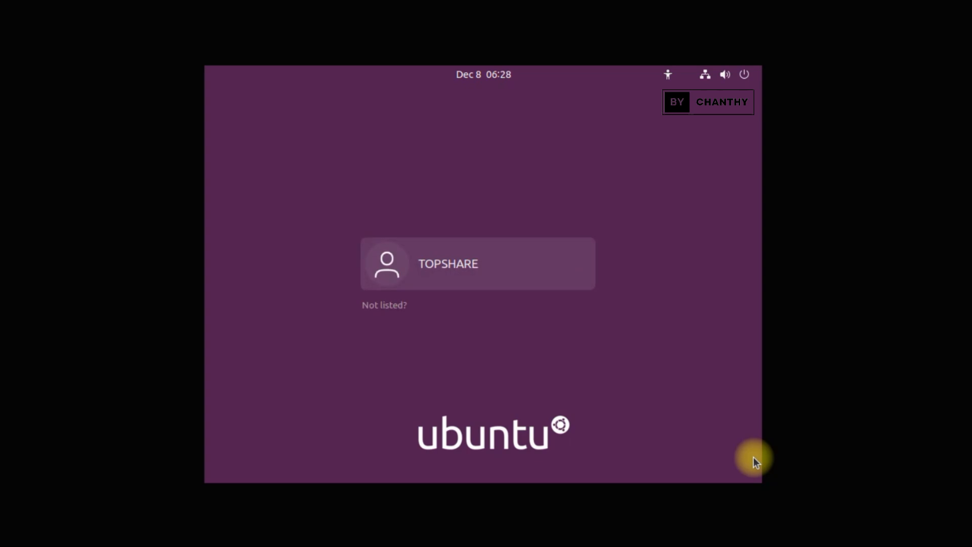
# Log in to the installed Ubuntu system by selecting the listed account and entering the account password
pyautogui.click(541, 271)
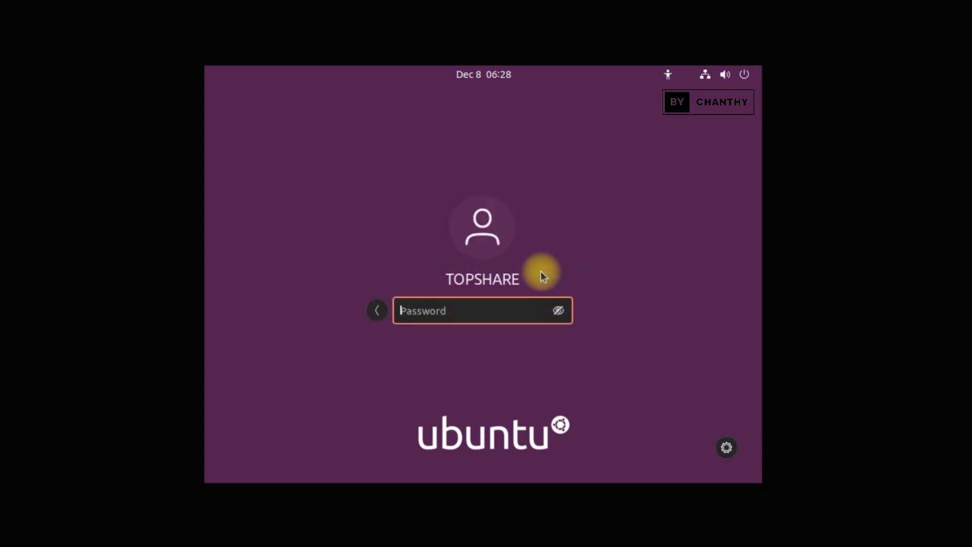
pyautogui.write('•••••••••')
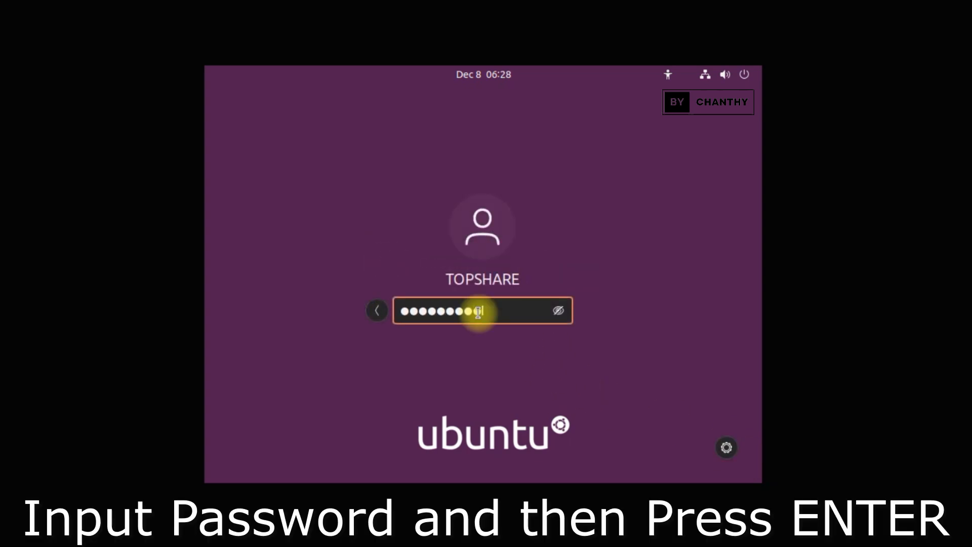
pyautogui.write('•')
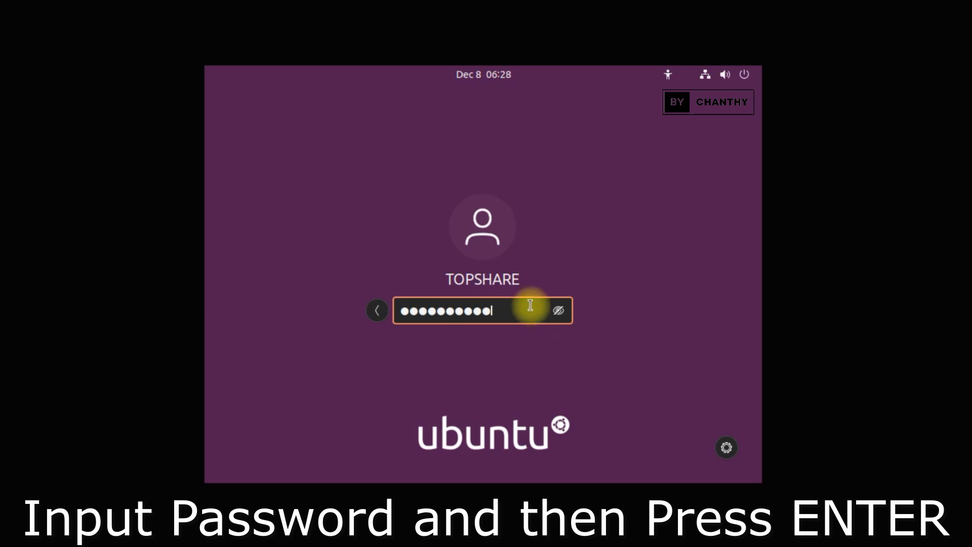
pyautogui.press('Return')
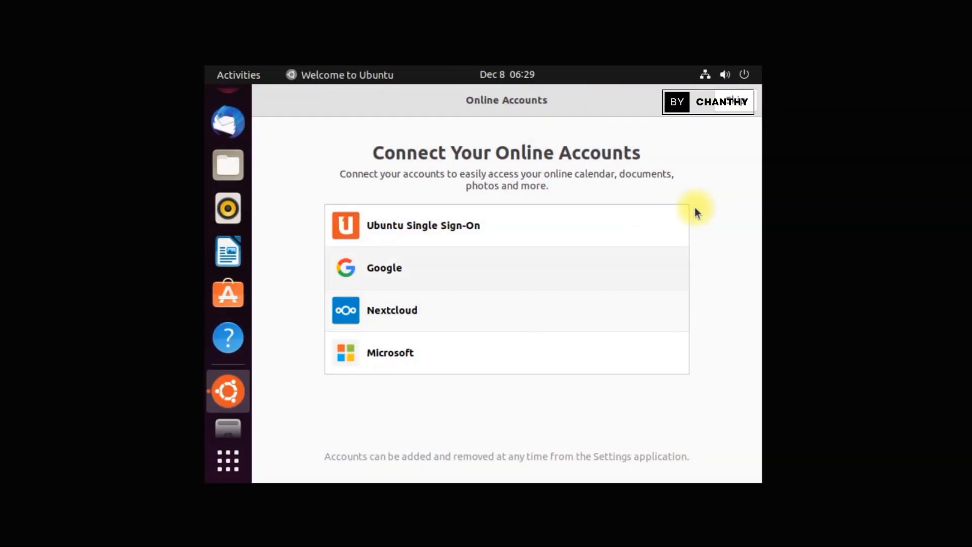
# Complete the Ubuntu welcome setup, skipping online accounts, agreeing to send system info to Canonical and leaving Location Services off
pyautogui.click(736, 102)
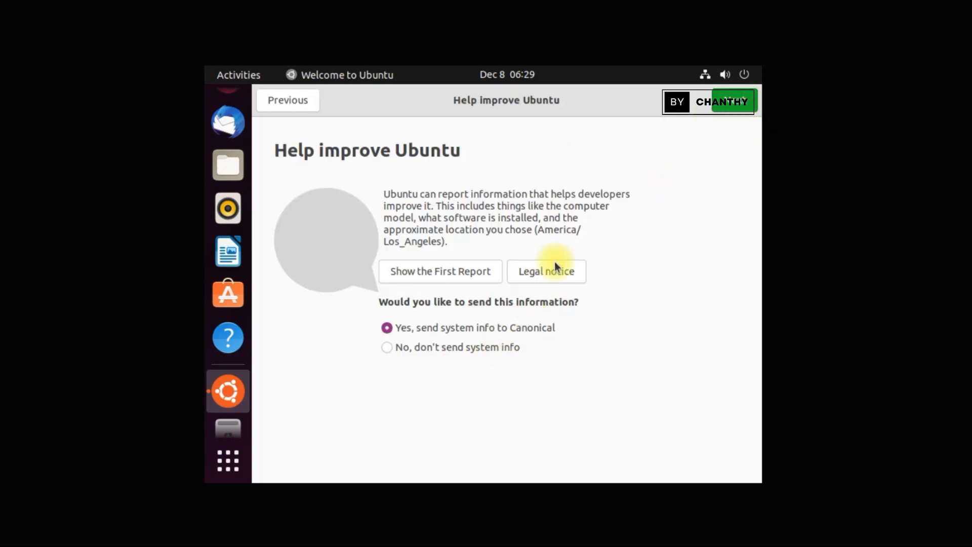
pyautogui.click(748, 103)
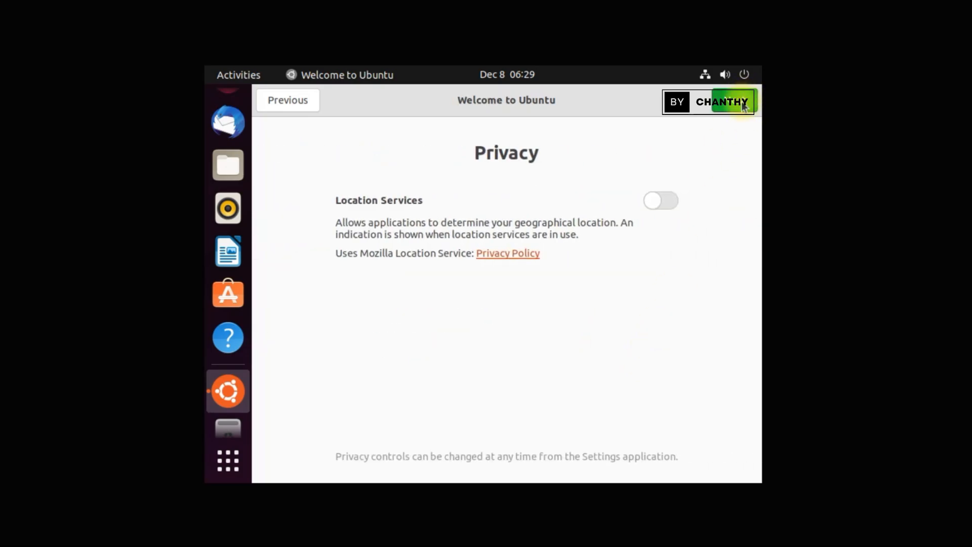
pyautogui.click(743, 104)
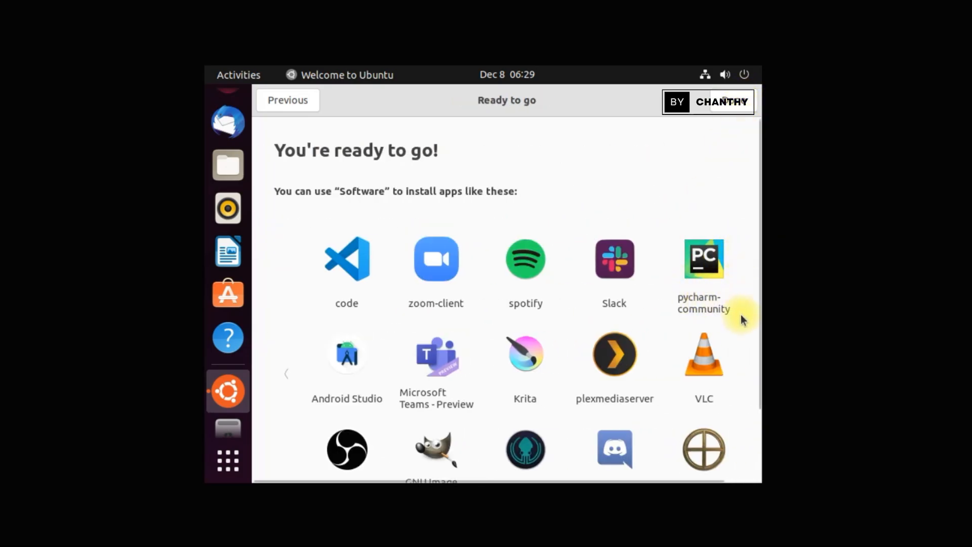
pyautogui.scroll(-3, 742, 329)
pyautogui.scroll(4, 742, 366)
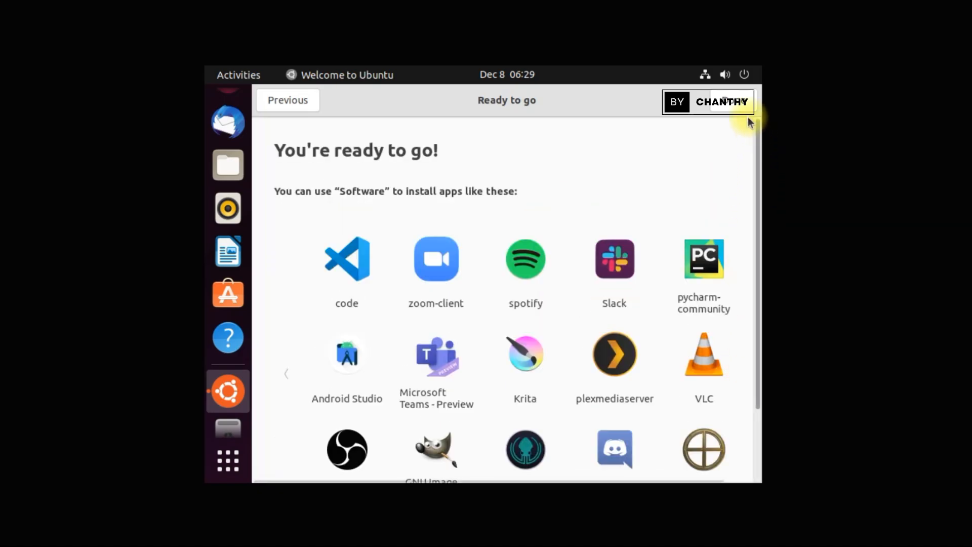
pyautogui.click(742, 104)
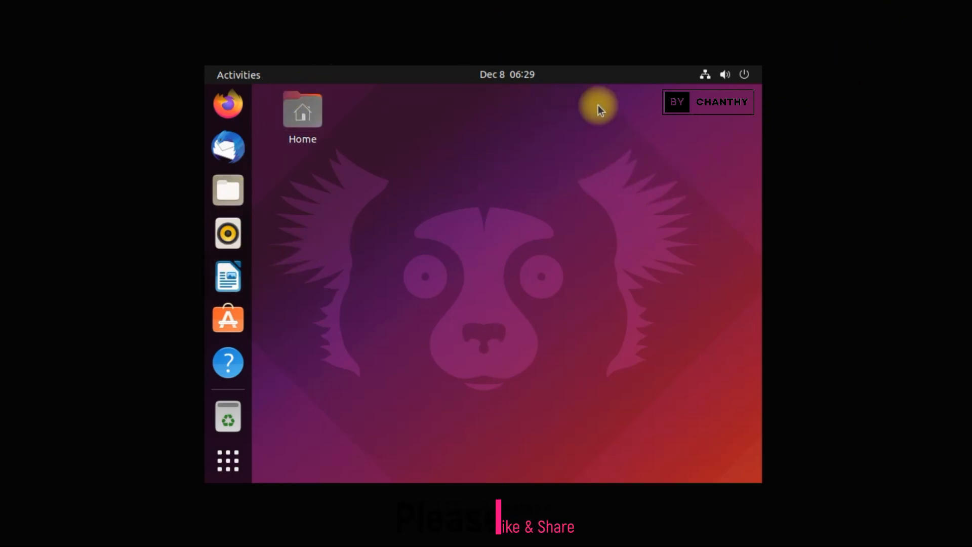
# Examine the system menu's power and wired network options, and the calendar with its notification area
pyautogui.click(746, 76)
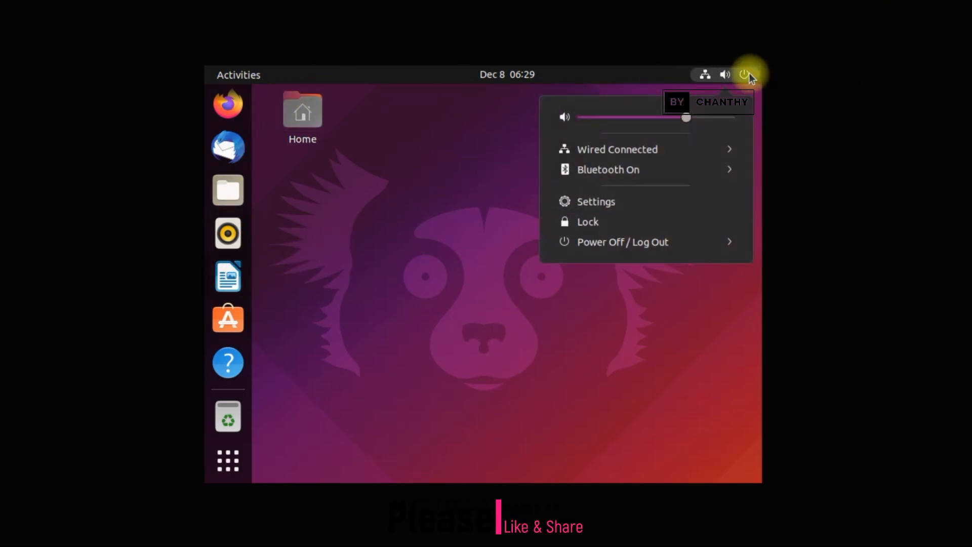
pyautogui.click(717, 245)
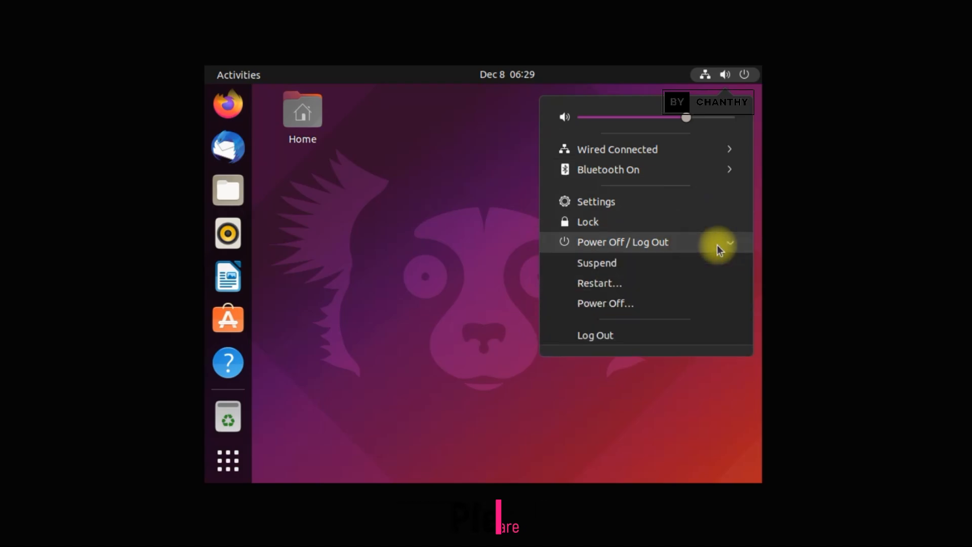
pyautogui.click(733, 168)
pyautogui.click(735, 149)
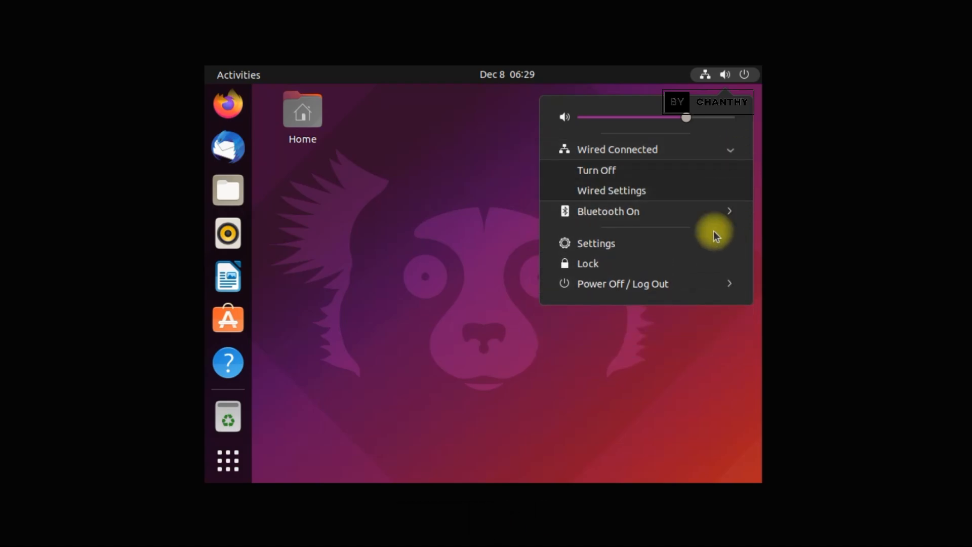
pyautogui.click(440, 199)
pyautogui.click(508, 75)
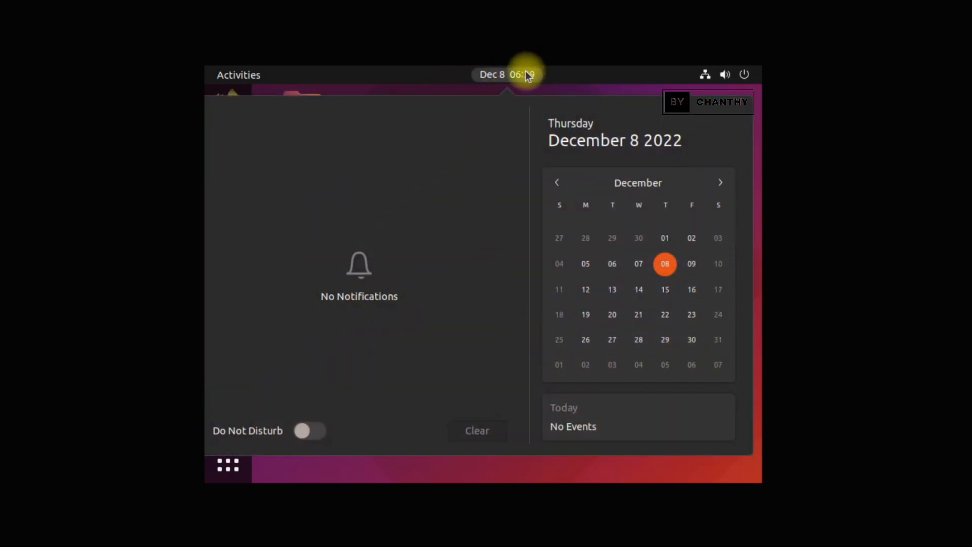
pyautogui.click(527, 74)
# Open the Home folder and look through Documents, Downloads, Music, Pictures, Videos, Trash and Starred before returning to Home
pyautogui.doubleClick(305, 107)
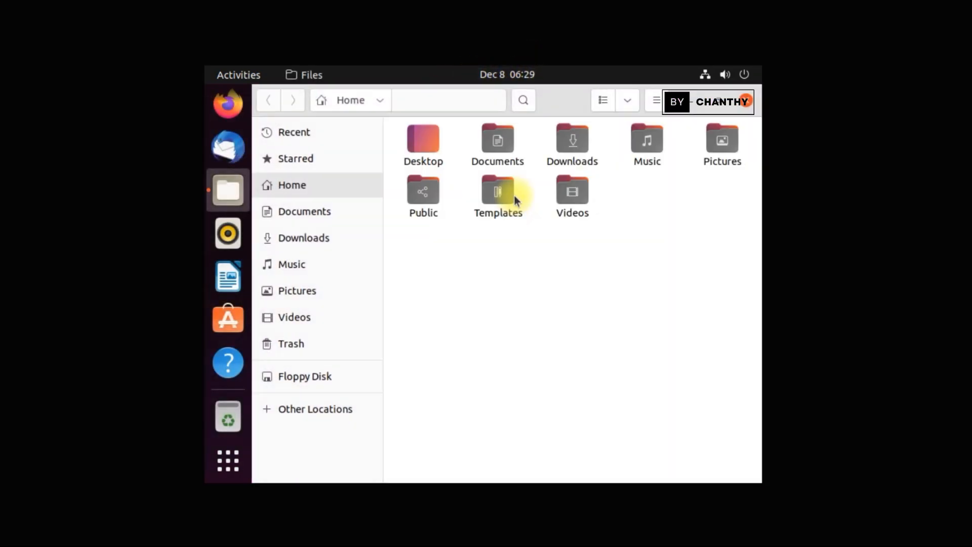
pyautogui.click(326, 212)
pyautogui.click(318, 242)
pyautogui.click(311, 272)
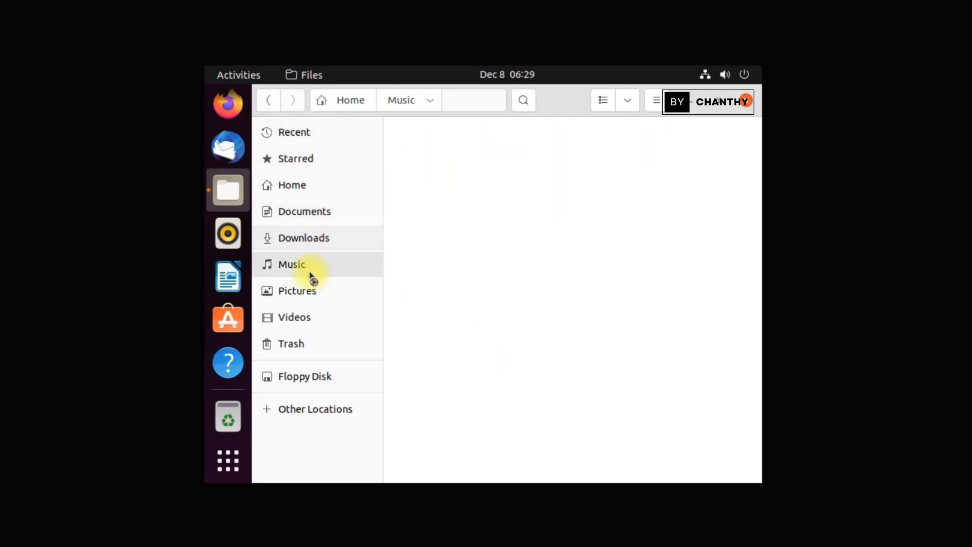
pyautogui.click(309, 293)
pyautogui.click(306, 314)
pyautogui.click(308, 344)
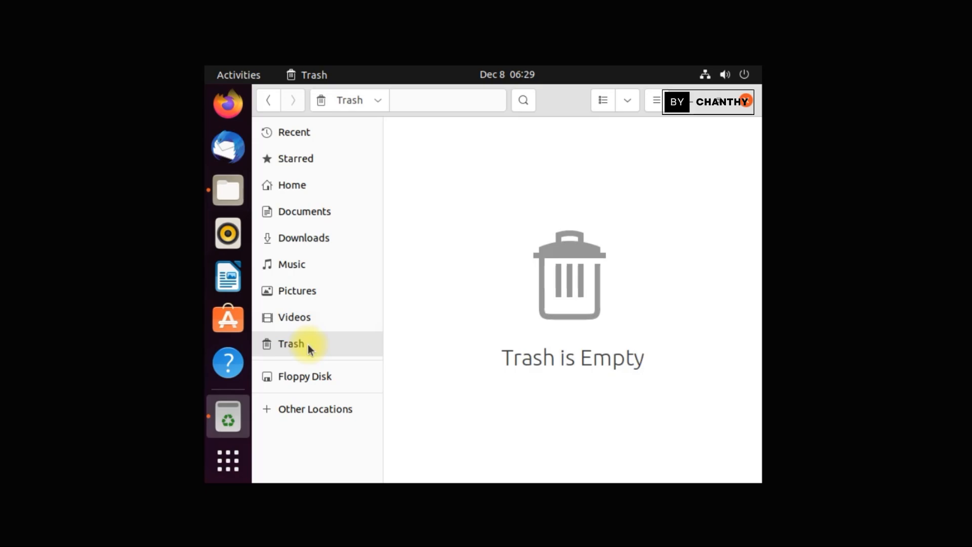
pyautogui.click(322, 157)
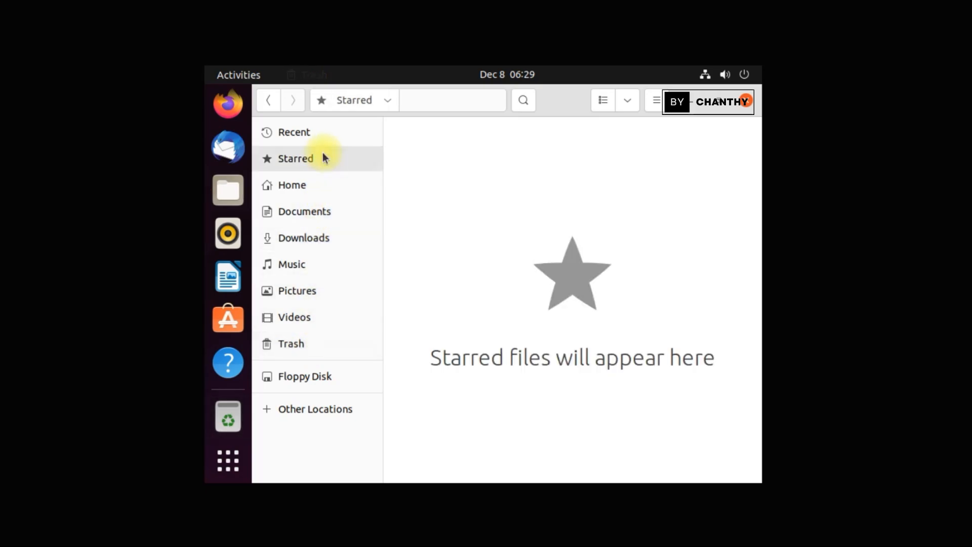
pyautogui.click(305, 187)
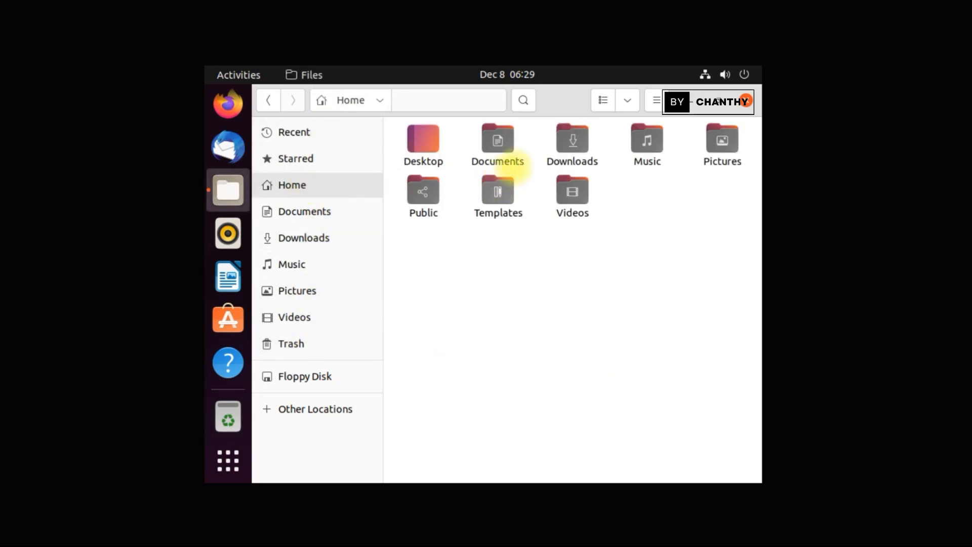
# Compare the list and grid views of the Home folder, review the file manager's options, and close the window
pyautogui.click(601, 101)
pyautogui.click(603, 101)
pyautogui.click(603, 102)
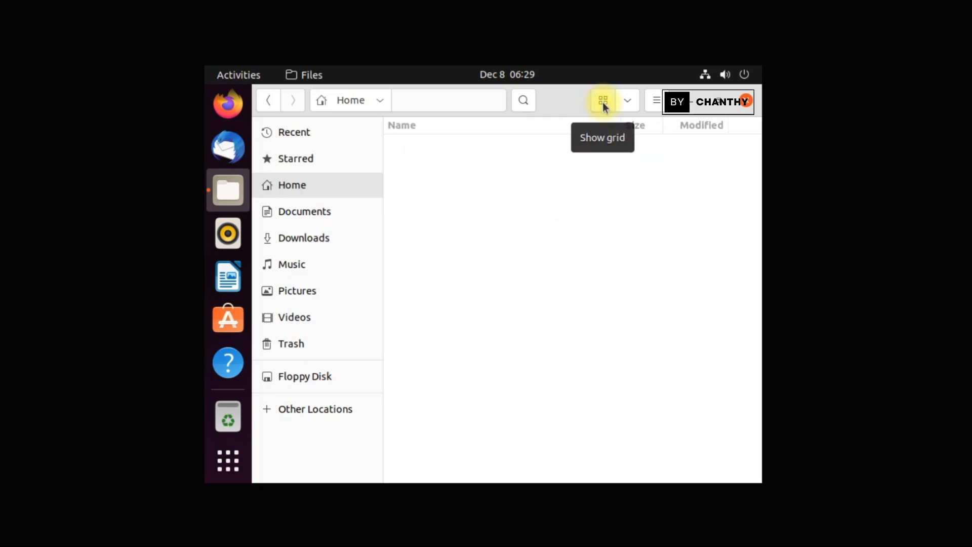
pyautogui.click(602, 102)
pyautogui.click(656, 101)
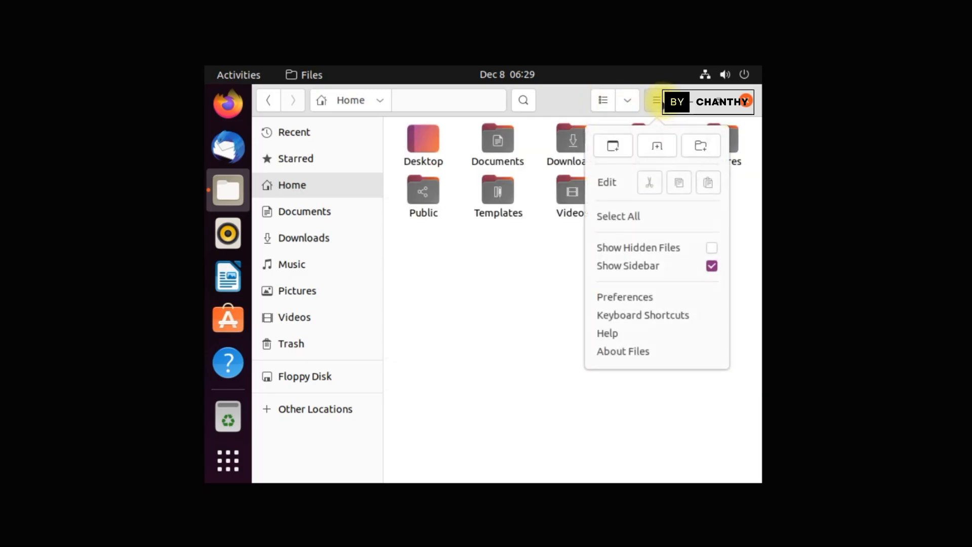
pyautogui.click(459, 378)
pyautogui.click(747, 101)
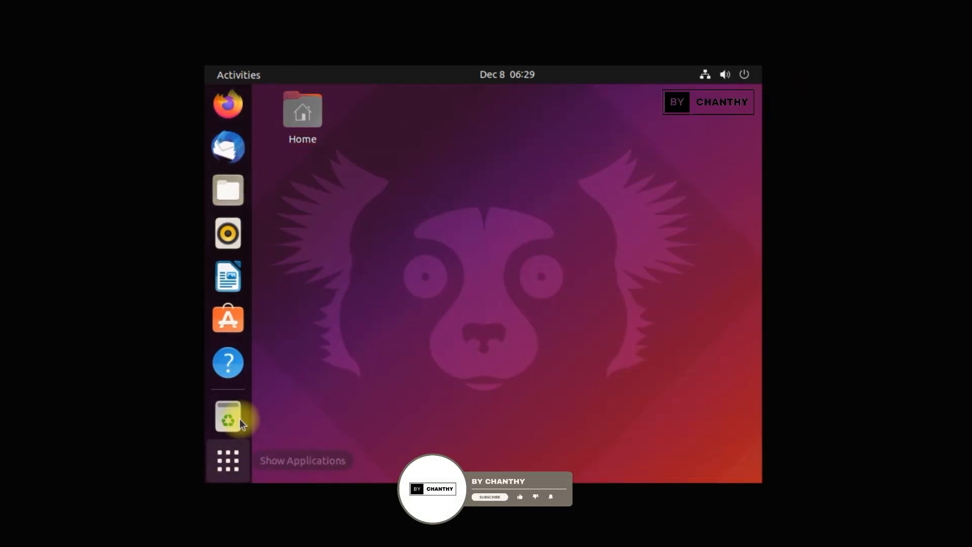
# Open Ubuntu Software, browse the editor's picks, categories, installed apps and updates, and close it
pyautogui.click(231, 326)
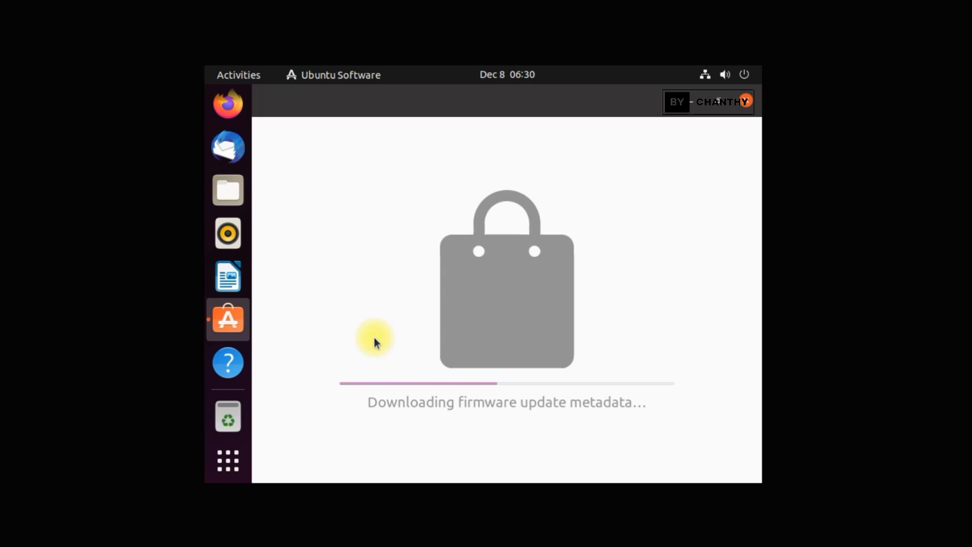
pyautogui.click(657, 211)
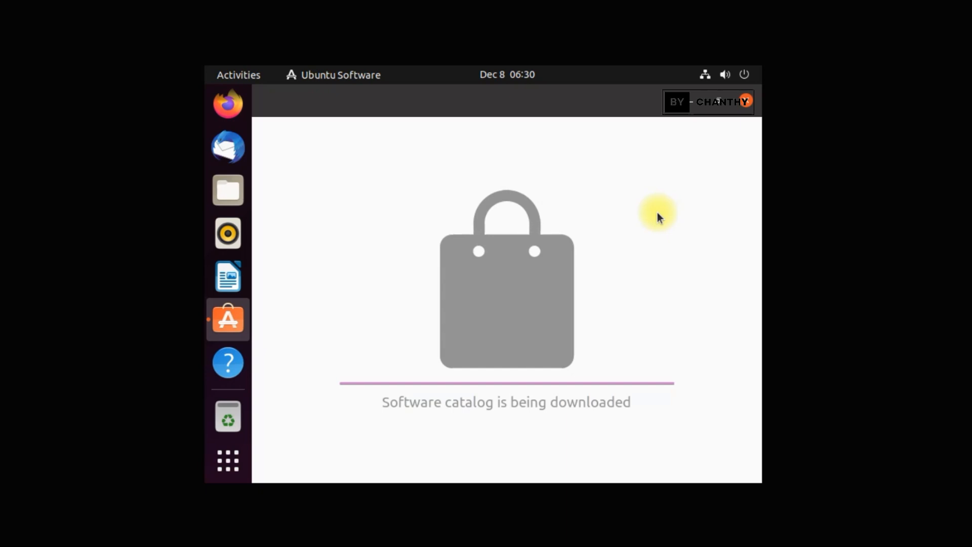
pyautogui.scroll(-3, 564, 346)
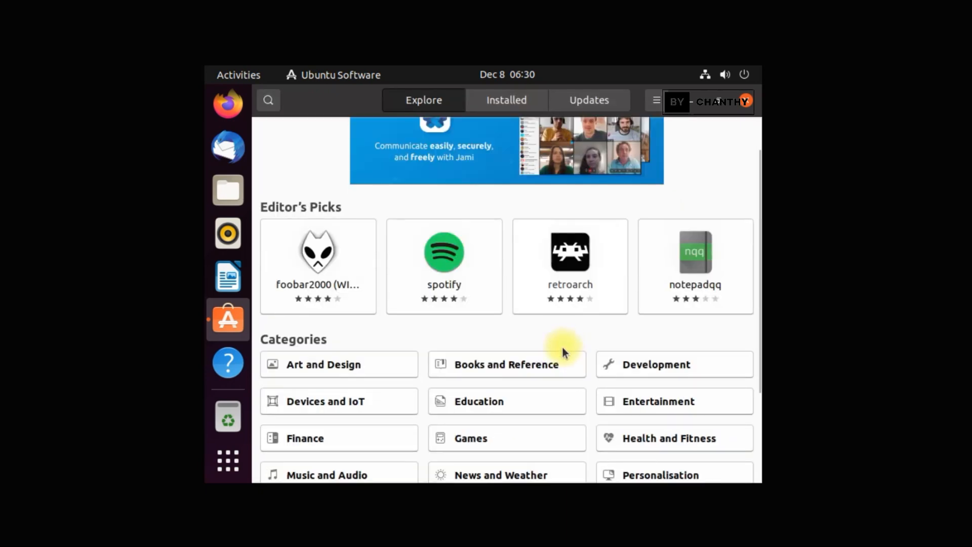
pyautogui.scroll(-5, 555, 381)
pyautogui.scroll(6, 554, 384)
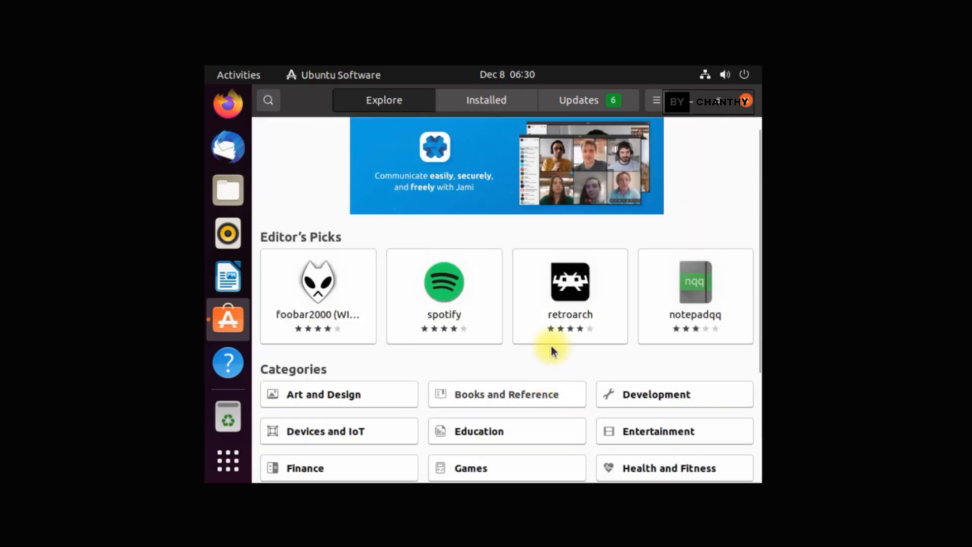
pyautogui.click(497, 99)
pyautogui.click(567, 100)
pyautogui.click(530, 101)
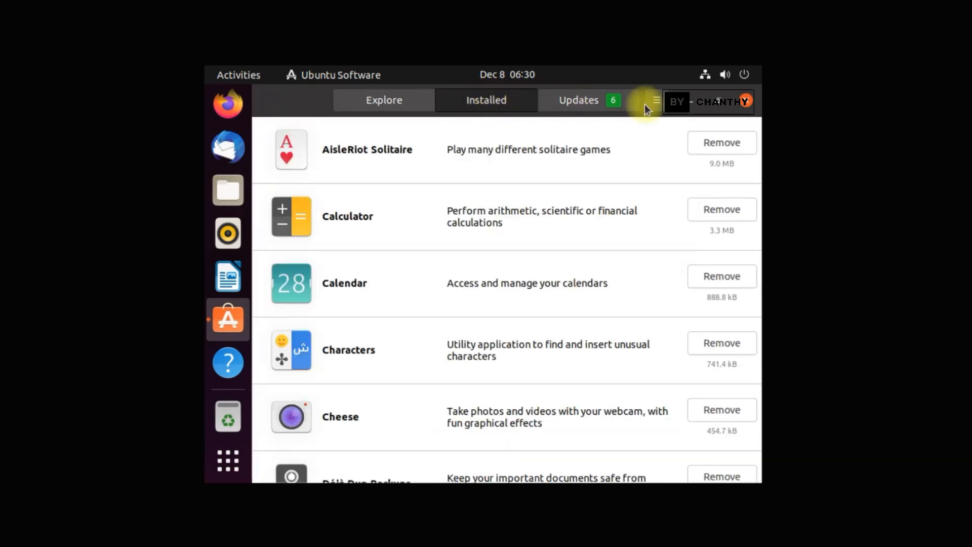
pyautogui.click(747, 100)
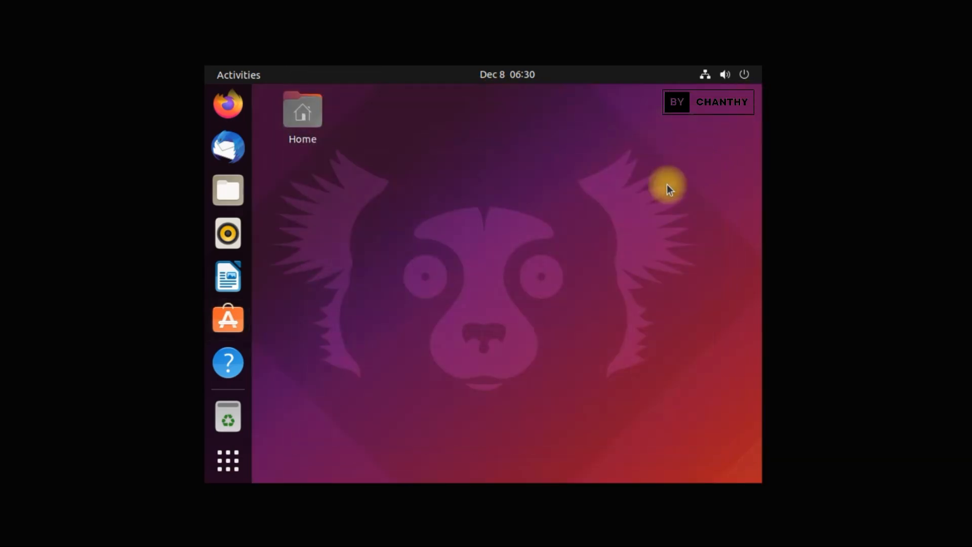
# Open Settings and look over the Network, Background and Appearance pages
pyautogui.click(227, 467)
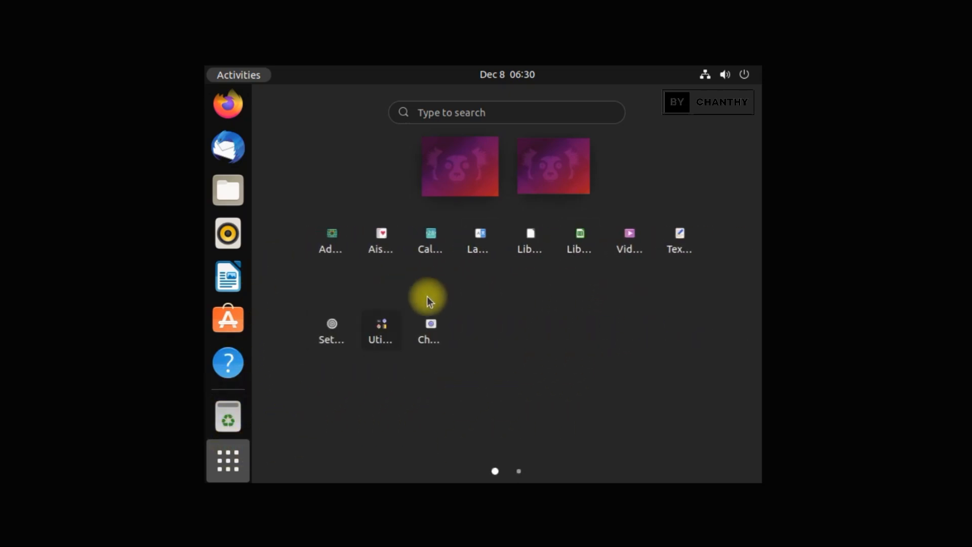
pyautogui.click(336, 325)
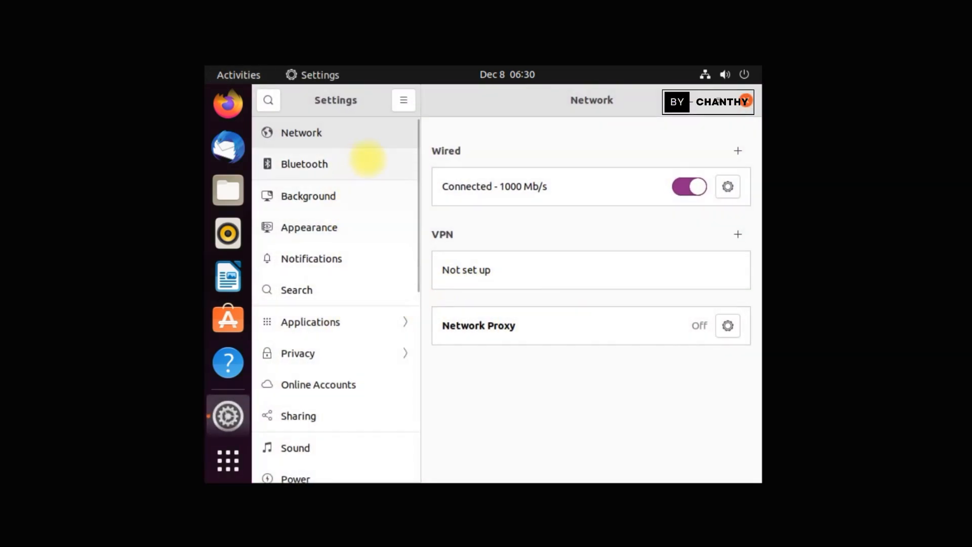
pyautogui.click(338, 199)
pyautogui.click(321, 233)
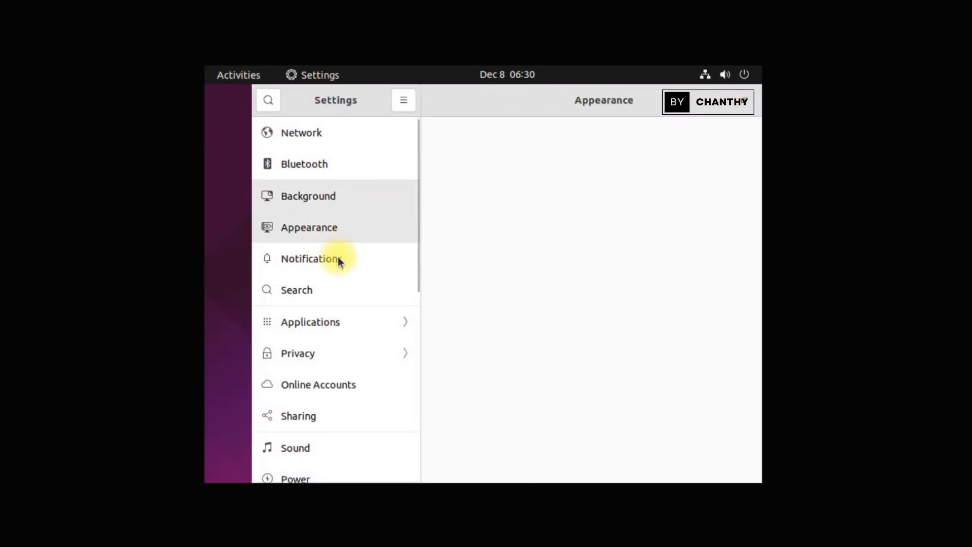
pyautogui.scroll(-5, 338, 291)
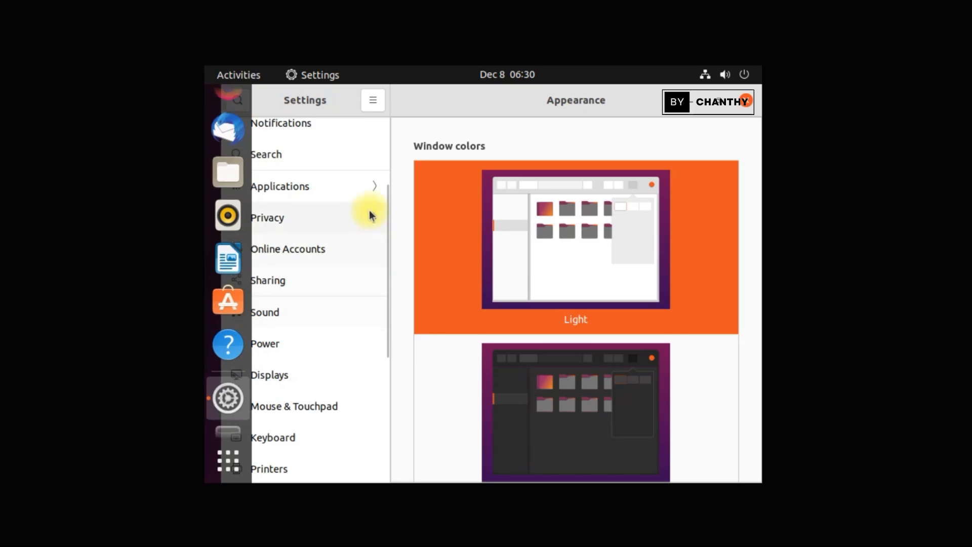
# Set the display resolution to 1024 × 768 (4:3), apply it and keep the change
pyautogui.click(317, 379)
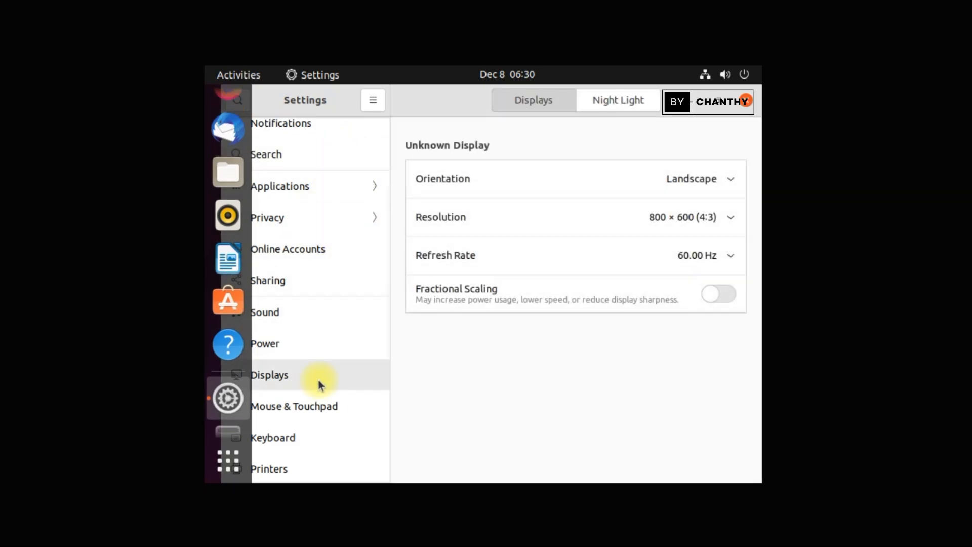
pyautogui.click(719, 228)
pyautogui.scroll(-3, 664, 316)
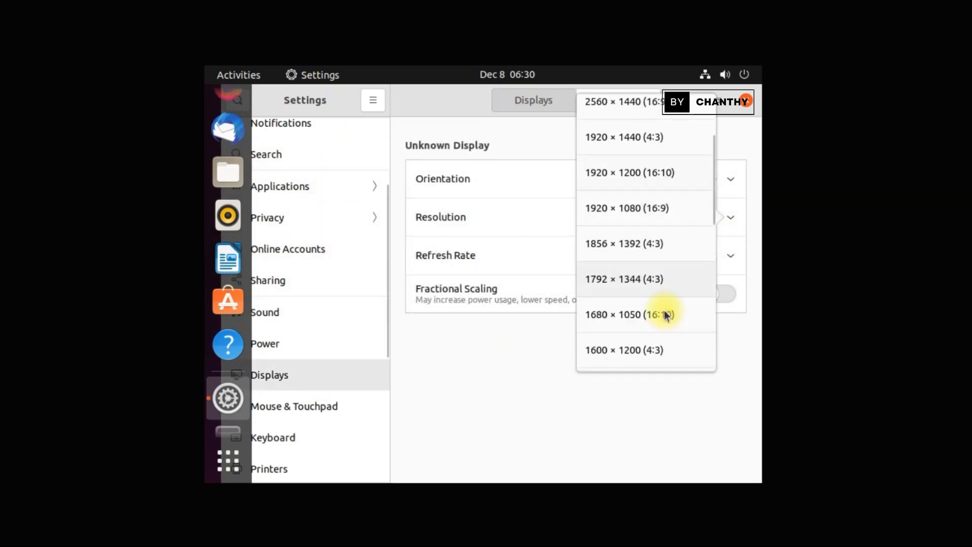
pyautogui.scroll(-5, 662, 327)
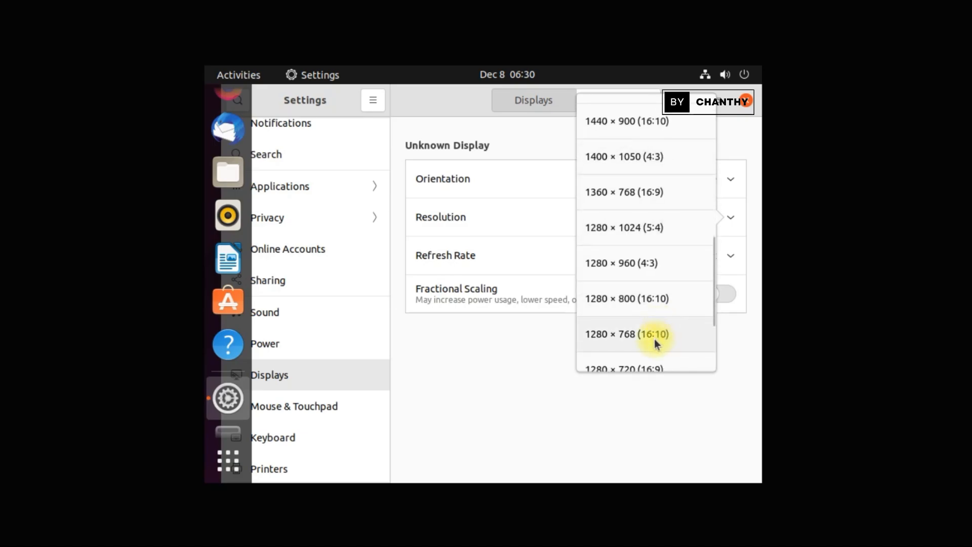
pyautogui.scroll(-2, 654, 338)
pyautogui.click(650, 327)
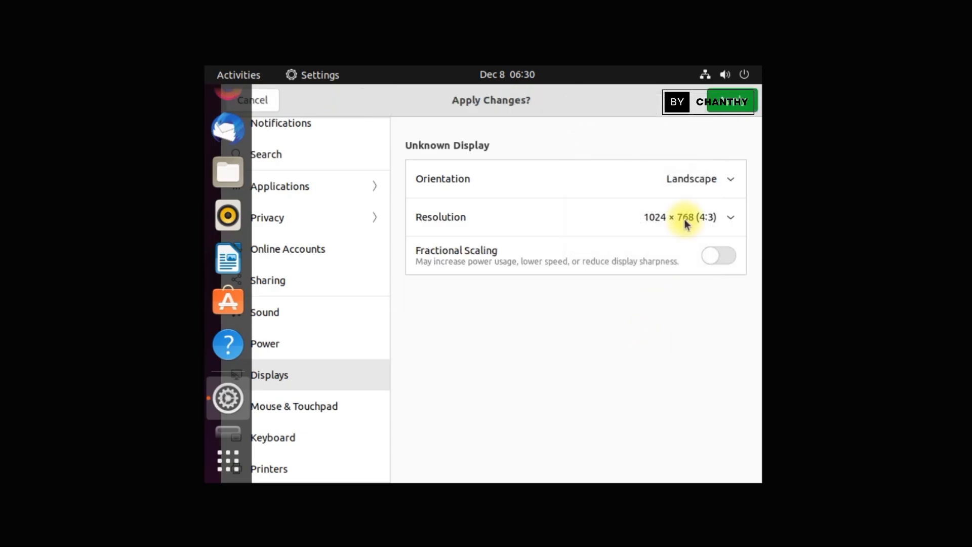
pyautogui.click(734, 102)
pyautogui.click(569, 336)
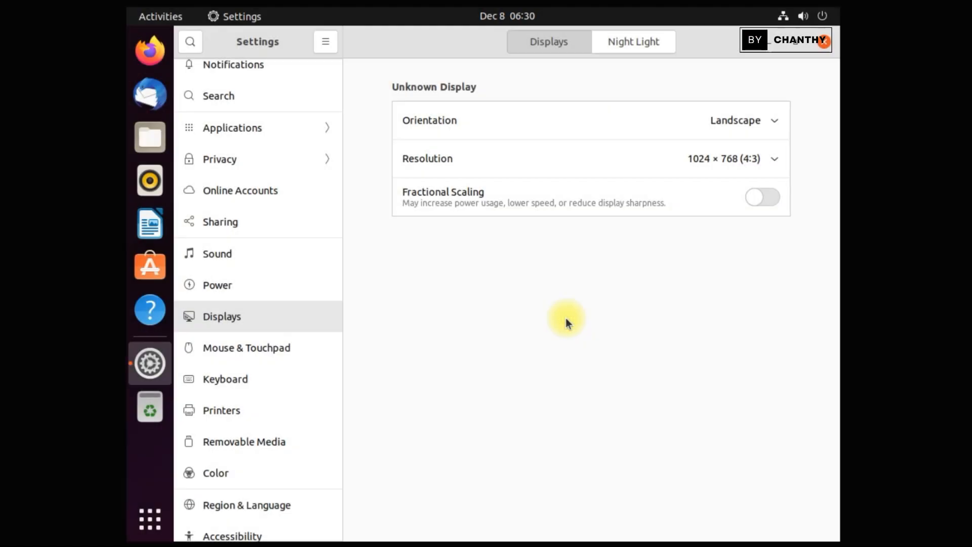
# Switch to the empty second workspace and back to the first from the applications overview, and close Settings
pyautogui.click(152, 519)
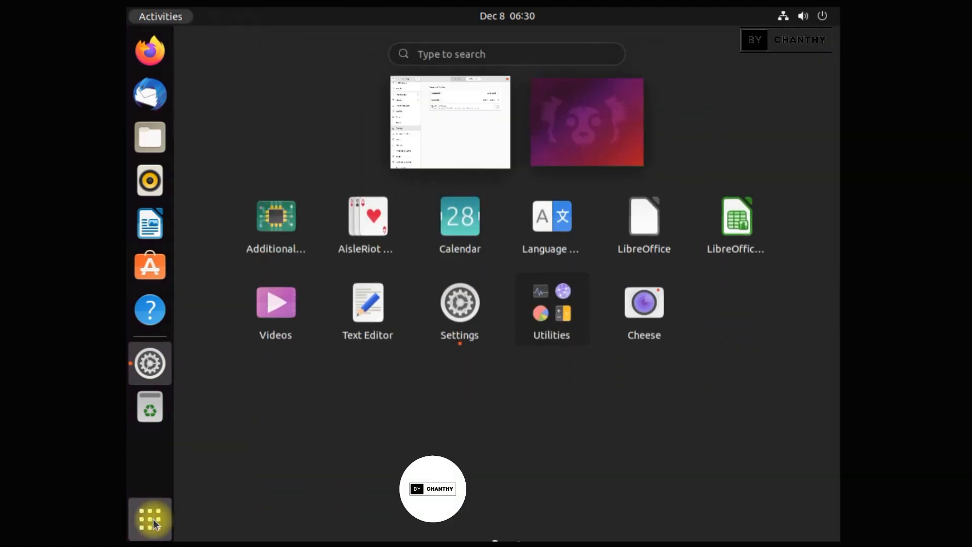
pyautogui.click(153, 518)
pyautogui.click(153, 519)
pyautogui.click(591, 124)
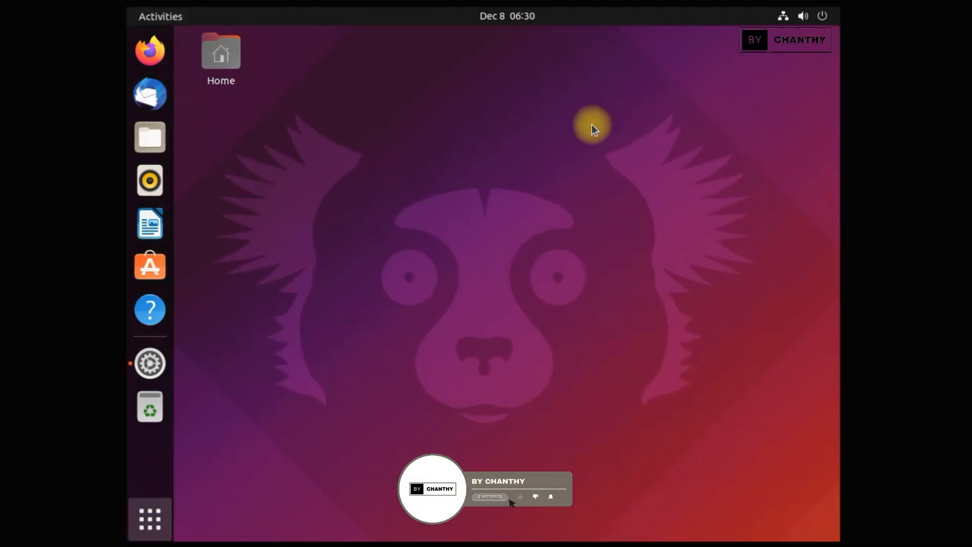
pyautogui.click(170, 511)
pyautogui.click(455, 125)
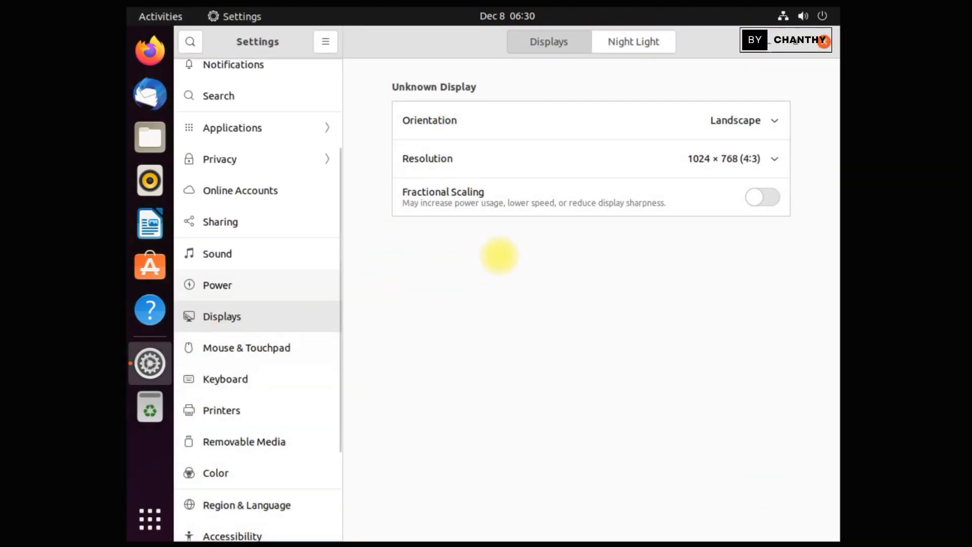
pyautogui.click(823, 41)
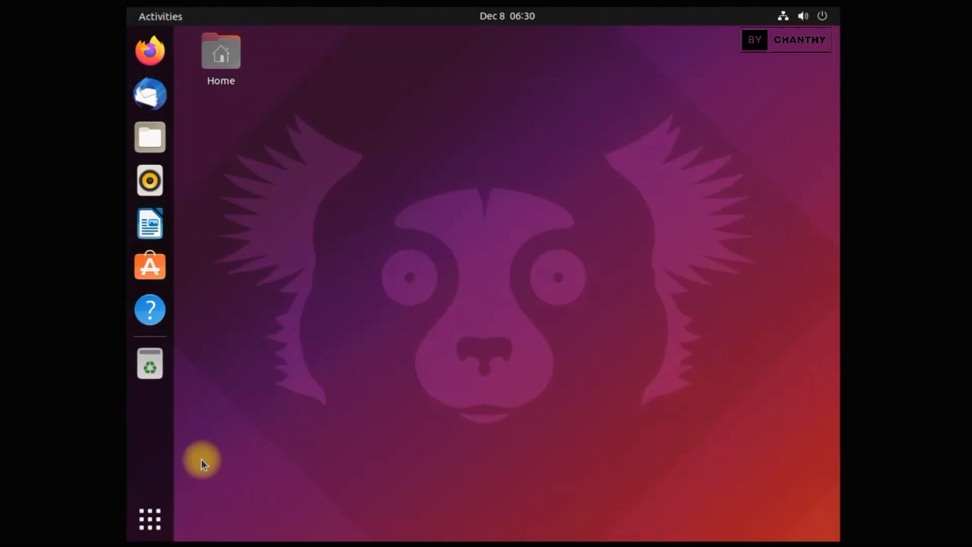
# Open Calculator from the Utilities folder in the applications overview
pyautogui.click(161, 514)
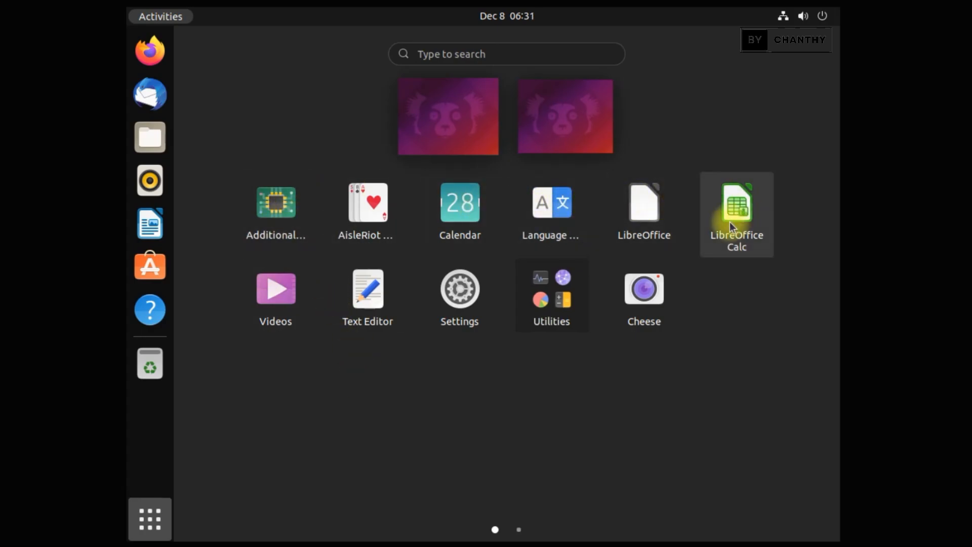
pyautogui.click(581, 309)
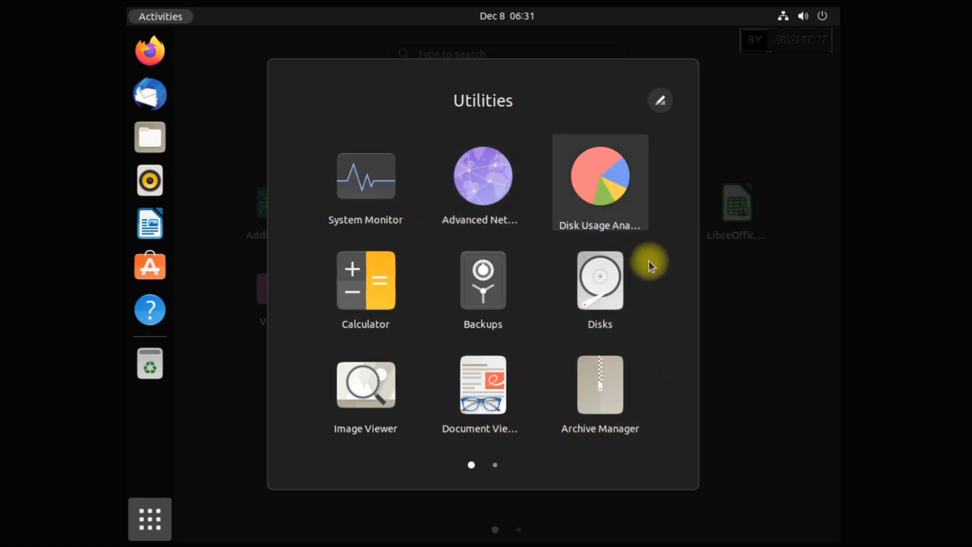
pyautogui.click(363, 294)
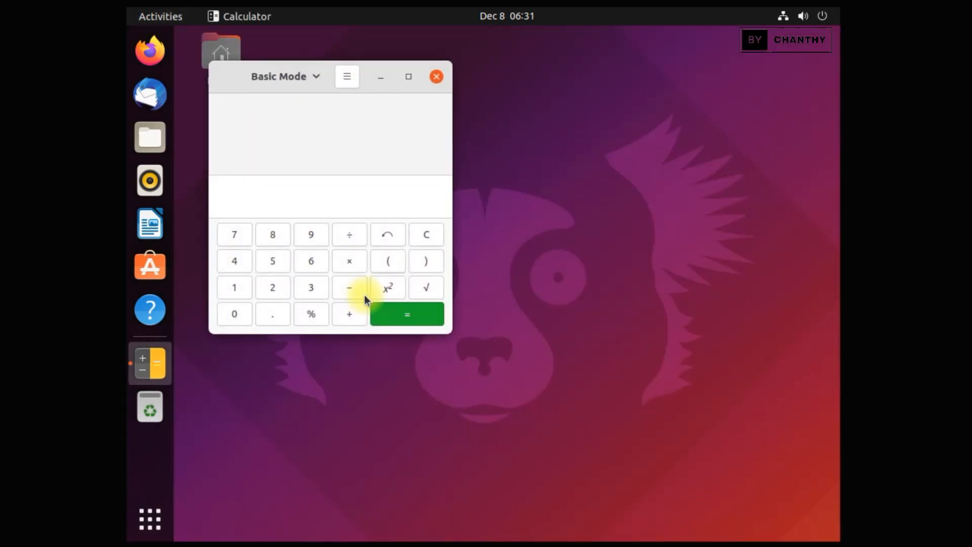
# Set Calculator's number format to Scientific and close the calculator
pyautogui.click(346, 79)
pyautogui.click(377, 178)
pyautogui.click(388, 195)
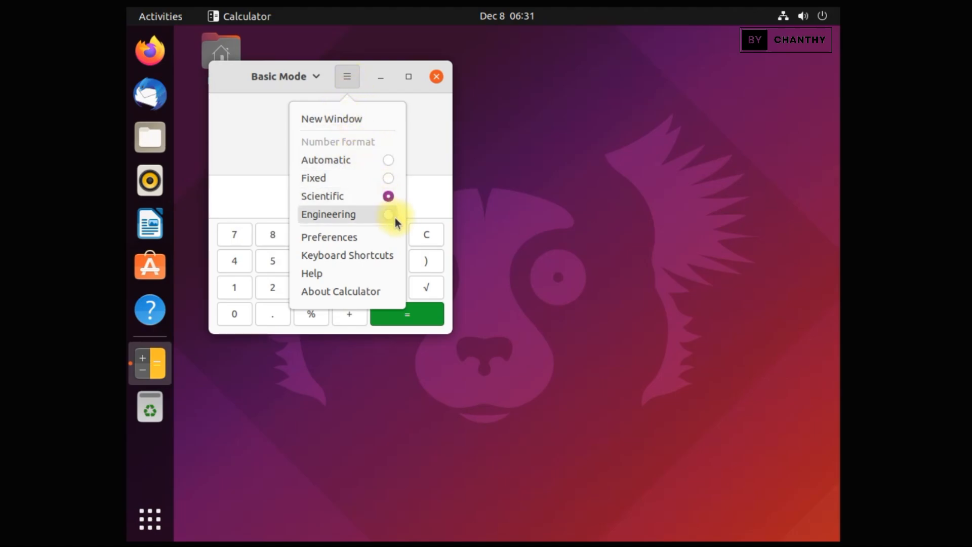
pyautogui.click(432, 126)
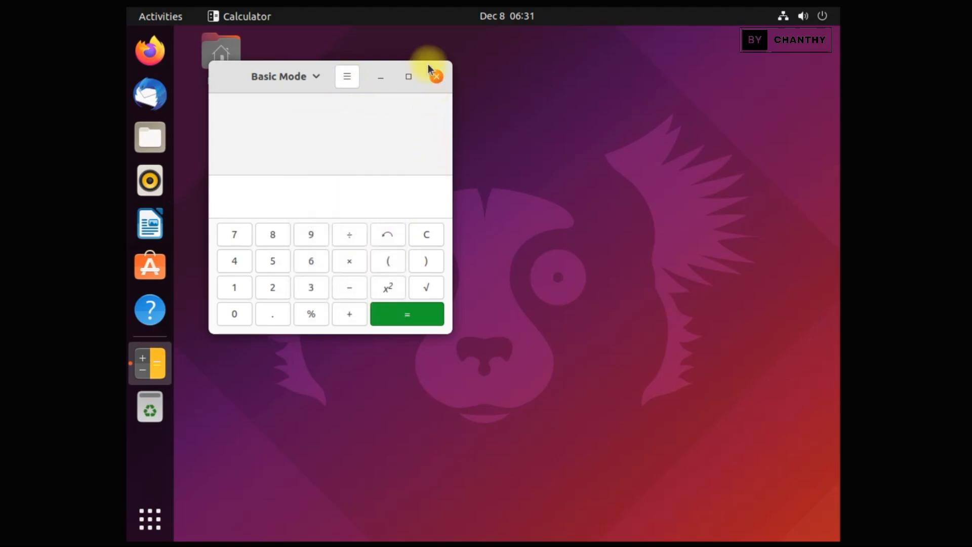
pyautogui.click(437, 77)
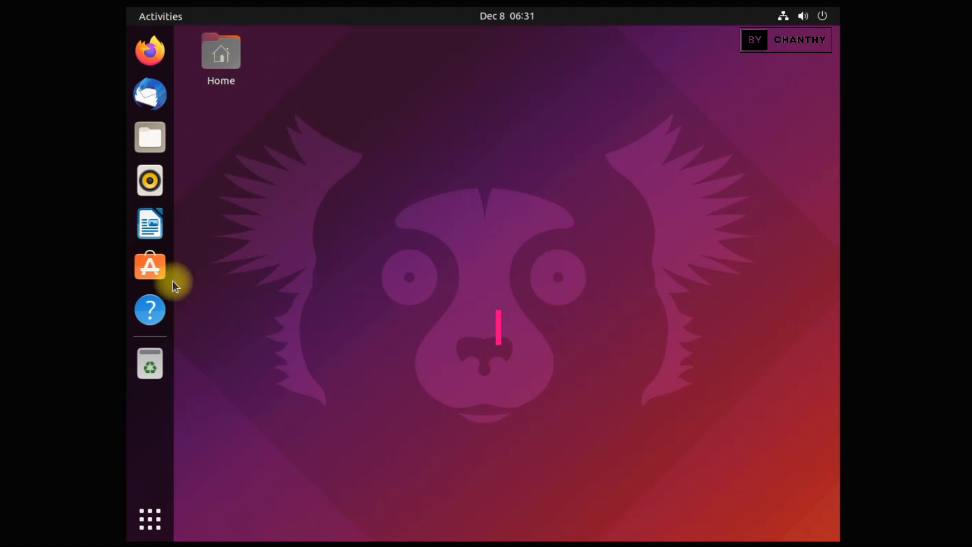
# Look through both pages of installed applications in the overview
pyautogui.click(148, 506)
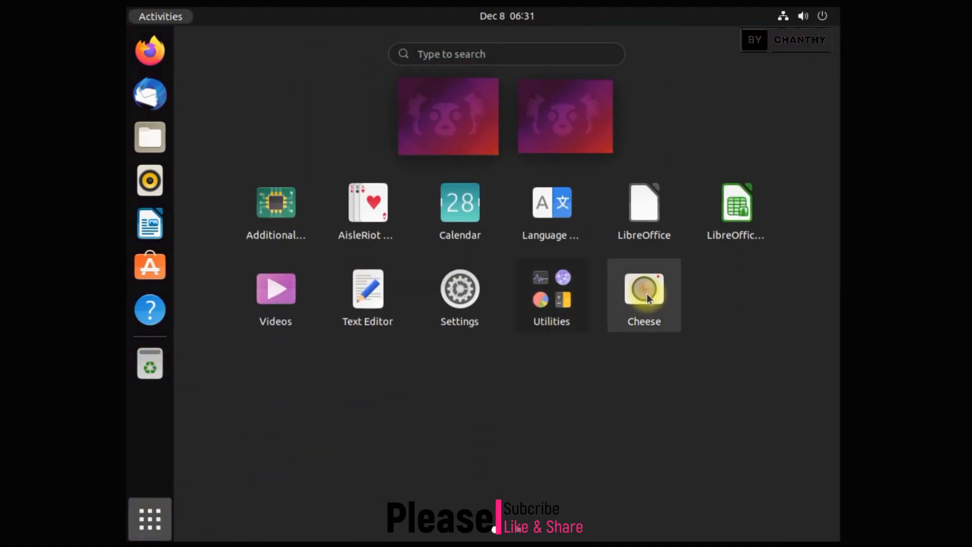
pyautogui.scroll(-1, 647, 296)
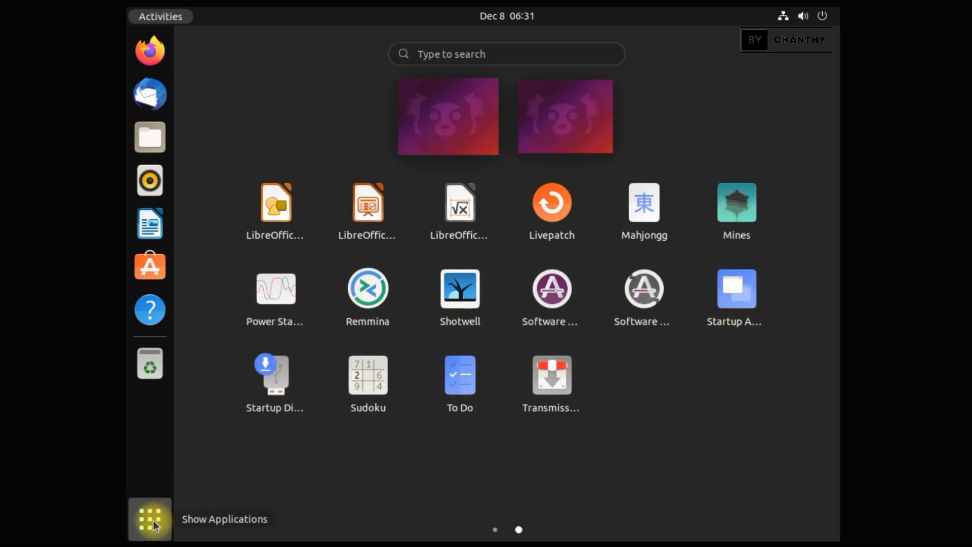
pyautogui.scroll(1, 384, 446)
# Open Settings and review the Network, Bluetooth, Background, Appearance and Notifications pages
pyautogui.click(459, 290)
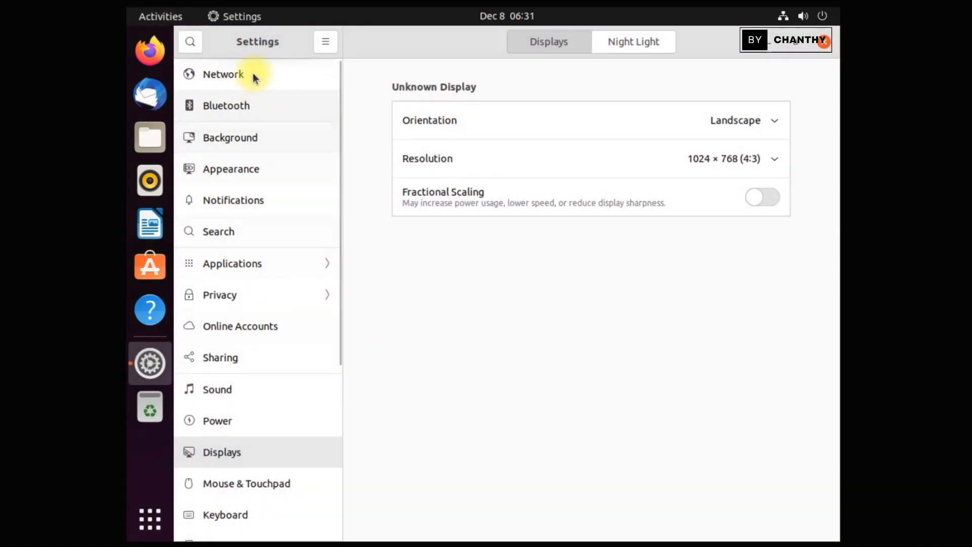
pyautogui.click(255, 77)
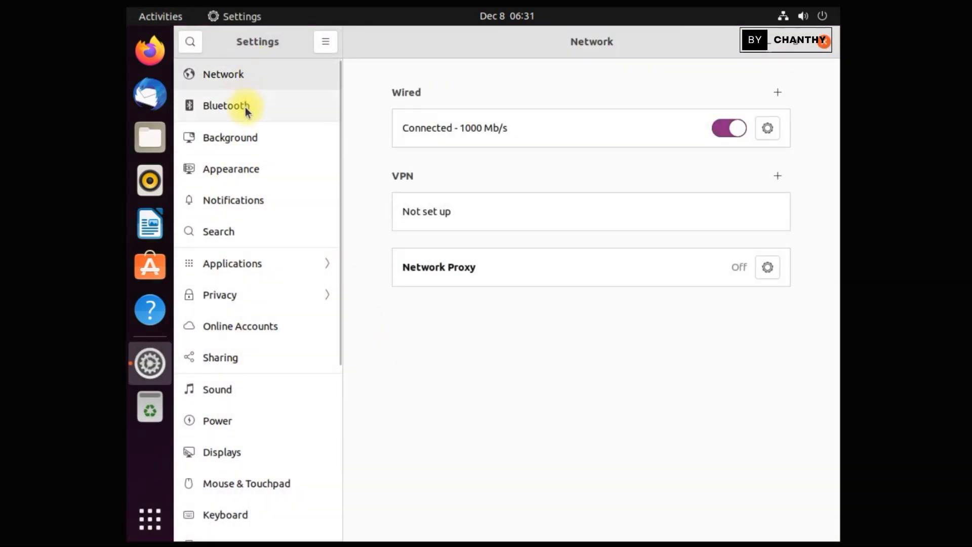
pyautogui.click(245, 112)
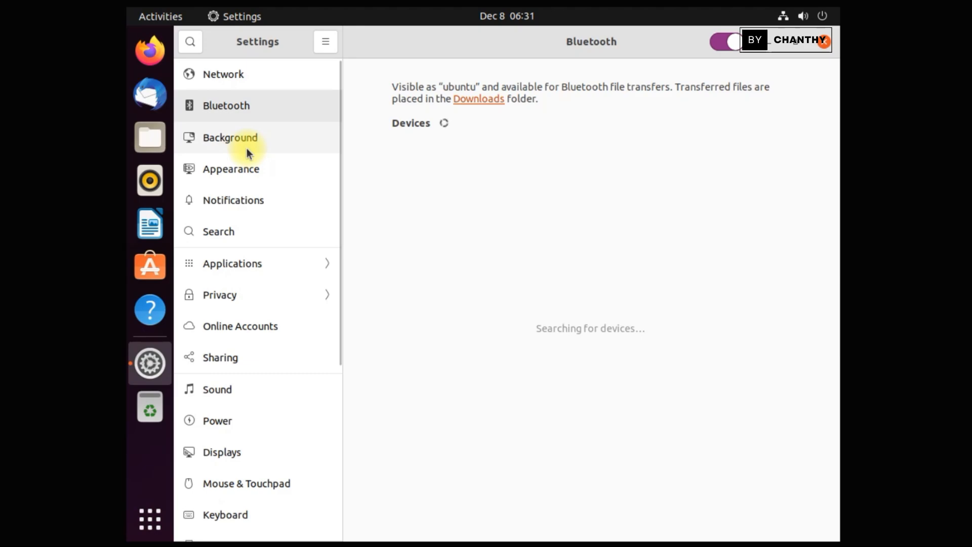
pyautogui.click(246, 146)
pyautogui.click(252, 179)
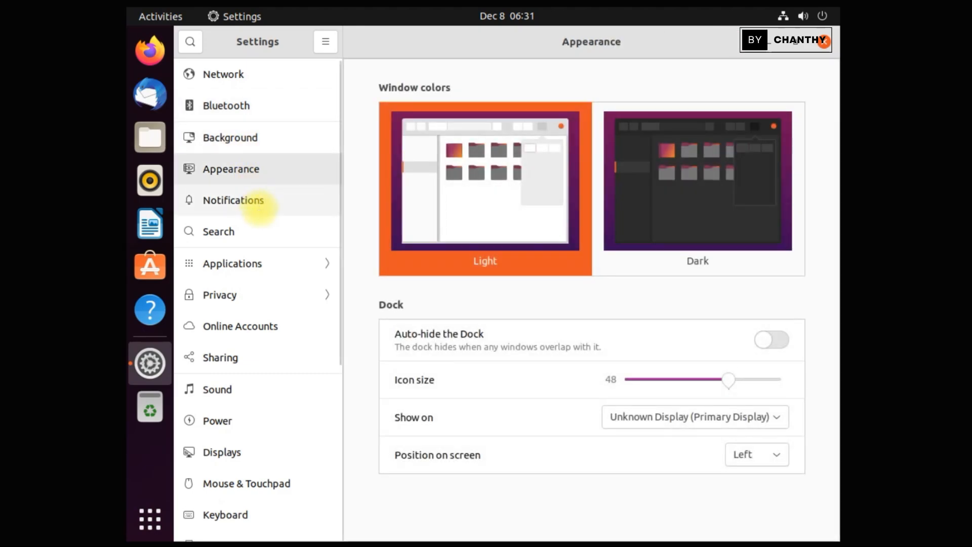
pyautogui.click(259, 209)
# Look through the Applications and Privacy sections, returning to the main settings list after each
pyautogui.click(261, 264)
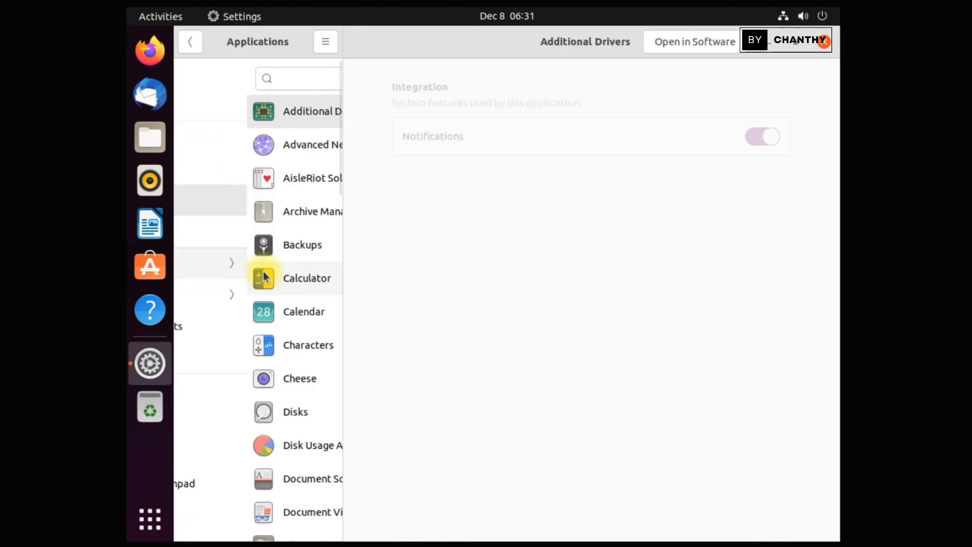
pyautogui.moveTo(338, 168)
pyautogui.mouseDown()
pyautogui.moveTo(351, 519)
pyautogui.moveTo(335, 149)
pyautogui.mouseUp()
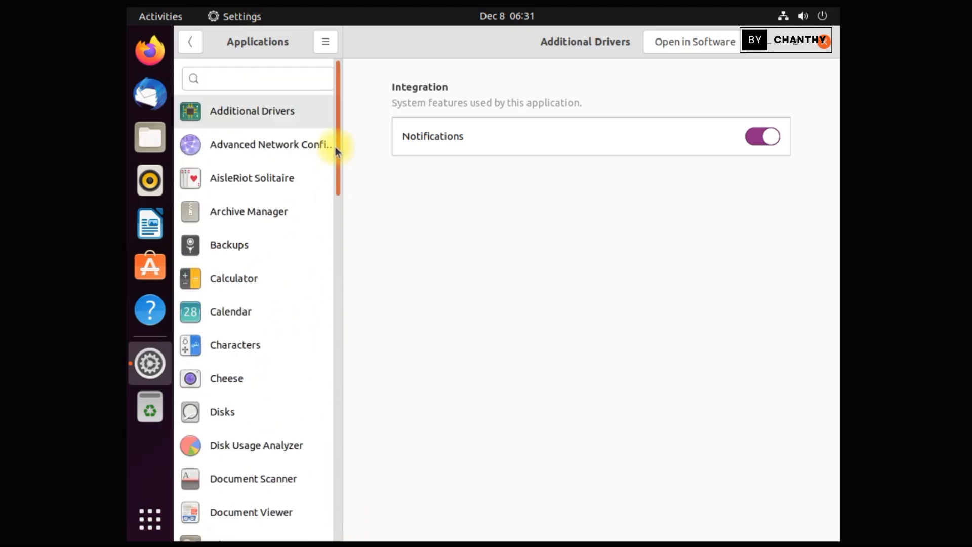
pyautogui.click(181, 39)
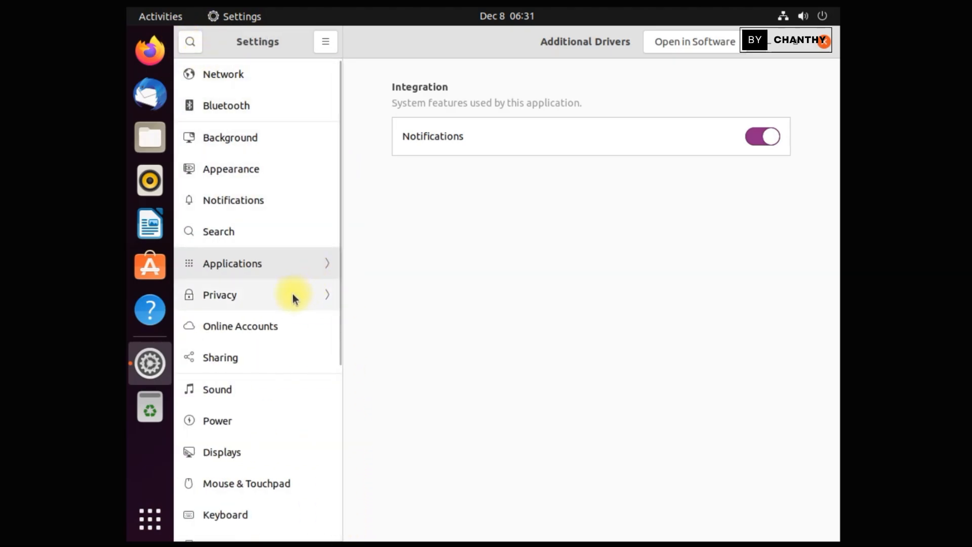
pyautogui.click(293, 294)
pyautogui.click(184, 41)
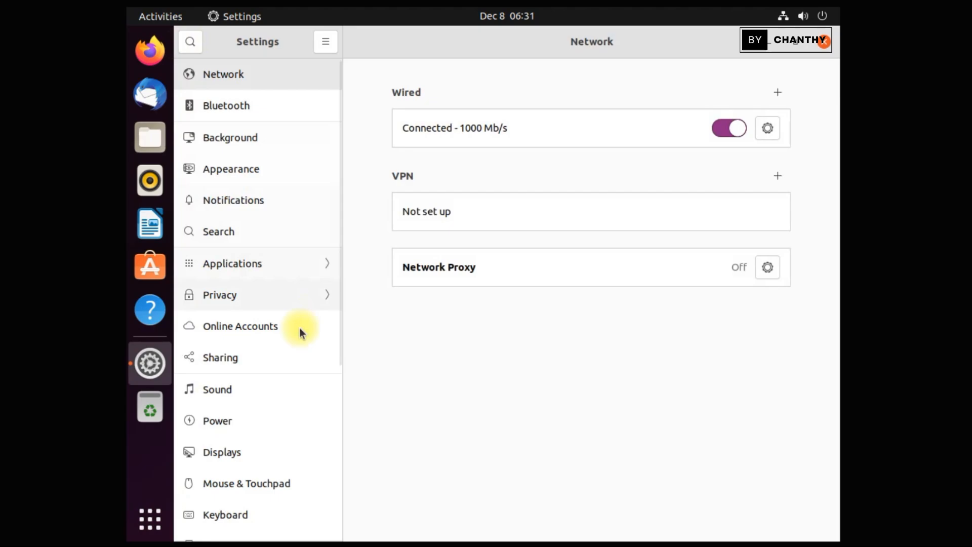
# Check the Date & Time page and the system details under About, and close Settings
pyautogui.scroll(-5, 299, 318)
pyautogui.click(248, 500)
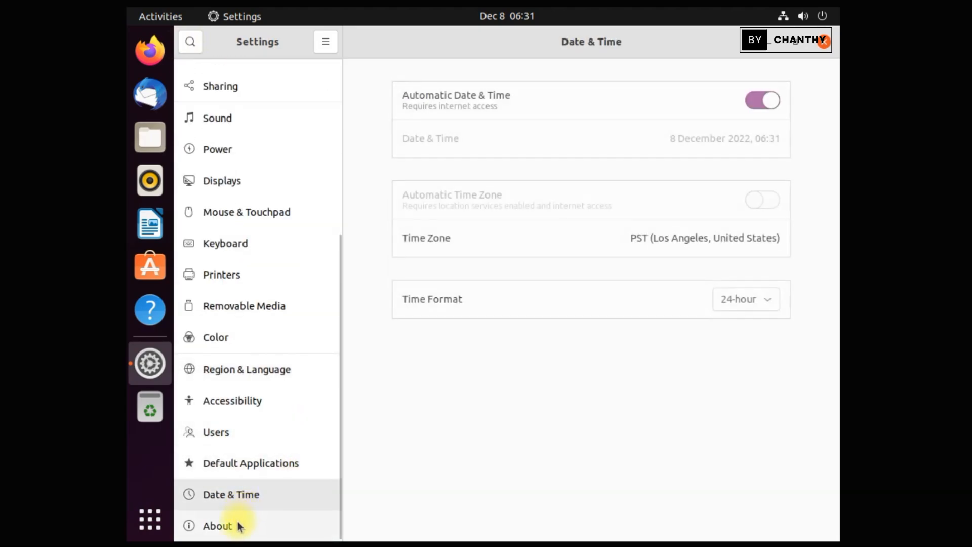
pyautogui.click(235, 525)
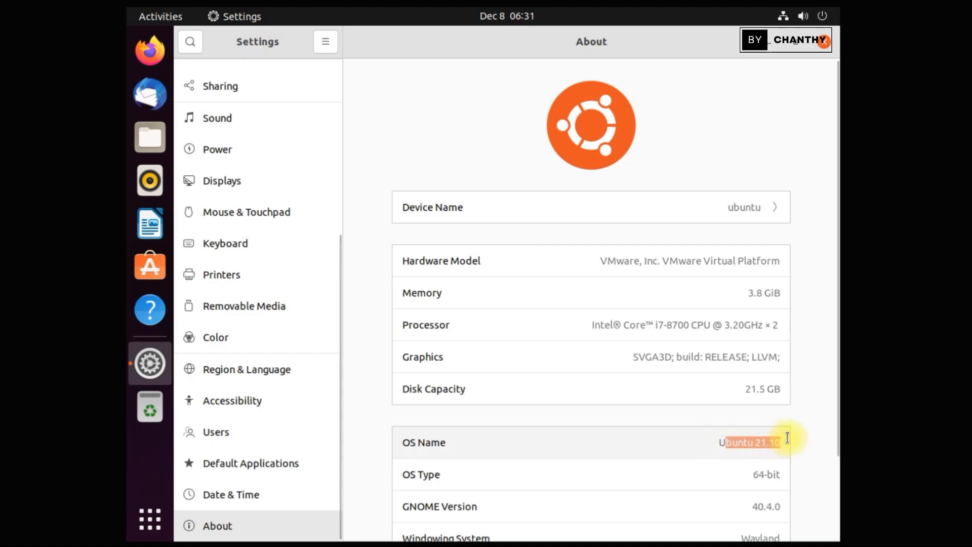
pyautogui.scroll(-3, 793, 445)
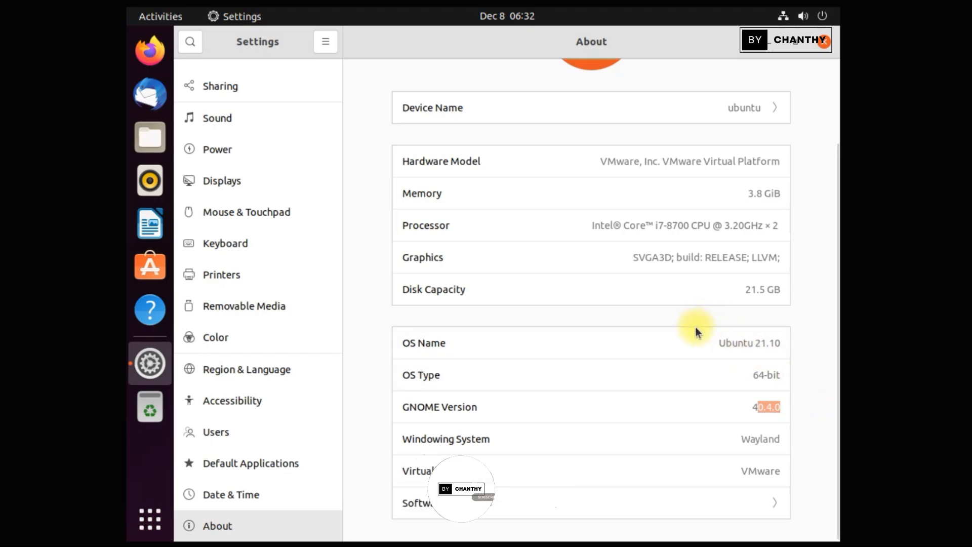
pyautogui.scroll(3, 695, 327)
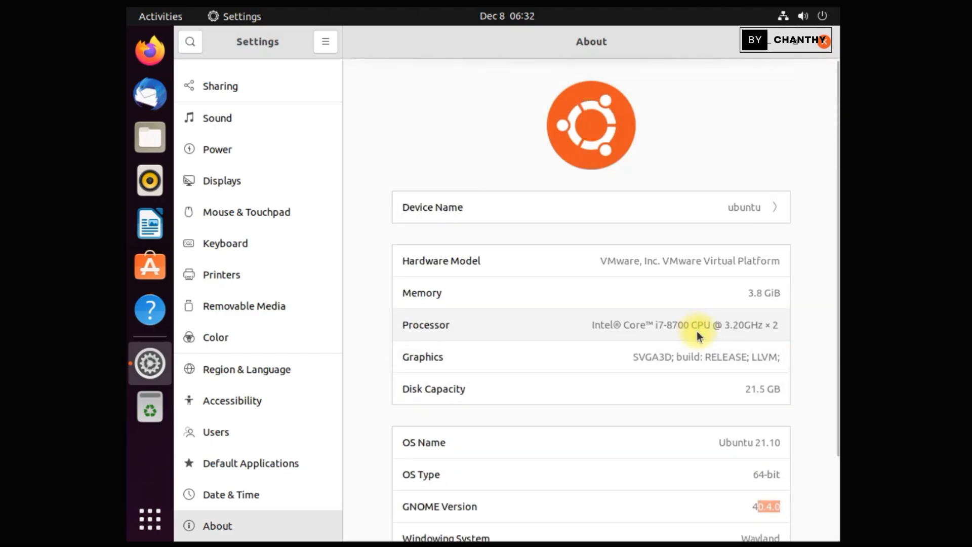
pyautogui.click(821, 45)
# Power off the Ubuntu virtual machine from the system menu and confirm the shutdown
pyautogui.click(823, 16)
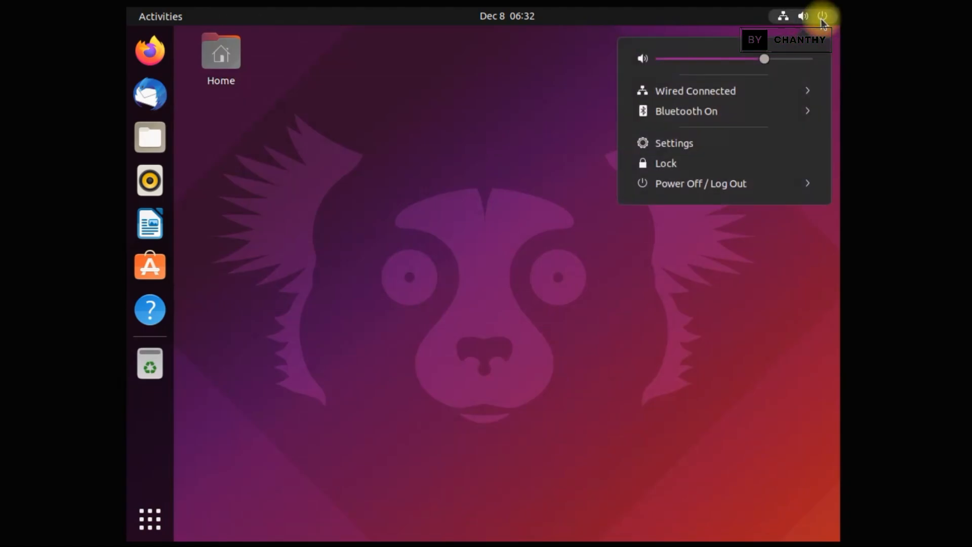
pyautogui.click(750, 183)
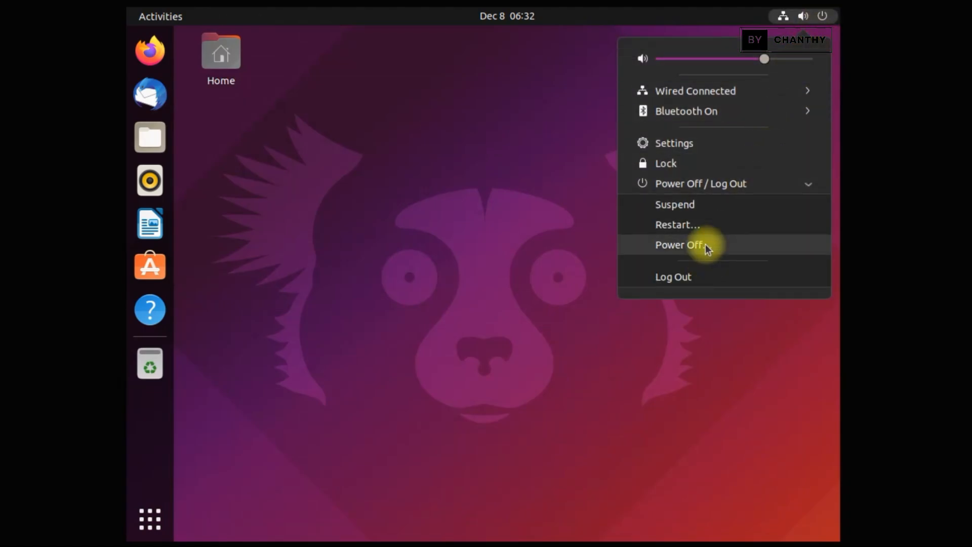
pyautogui.click(706, 245)
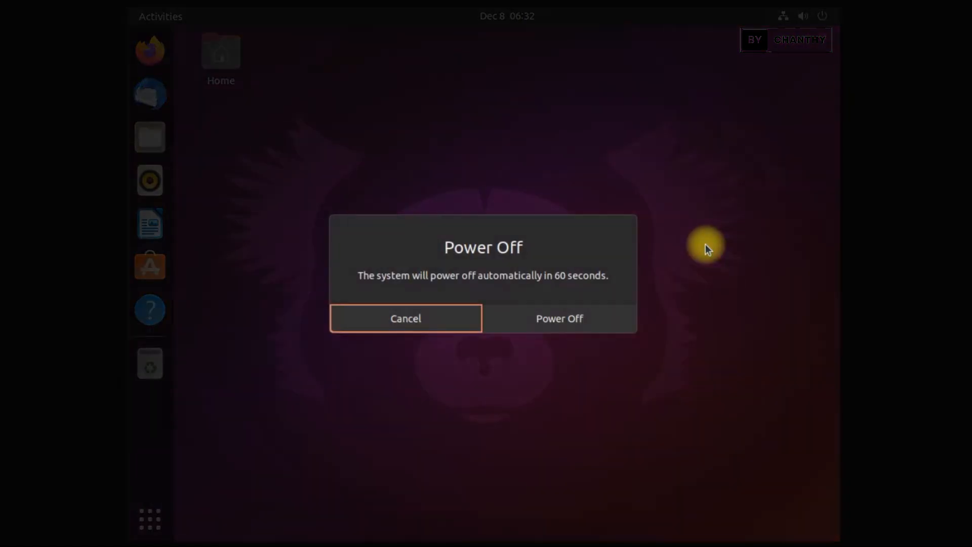
pyautogui.click(573, 326)
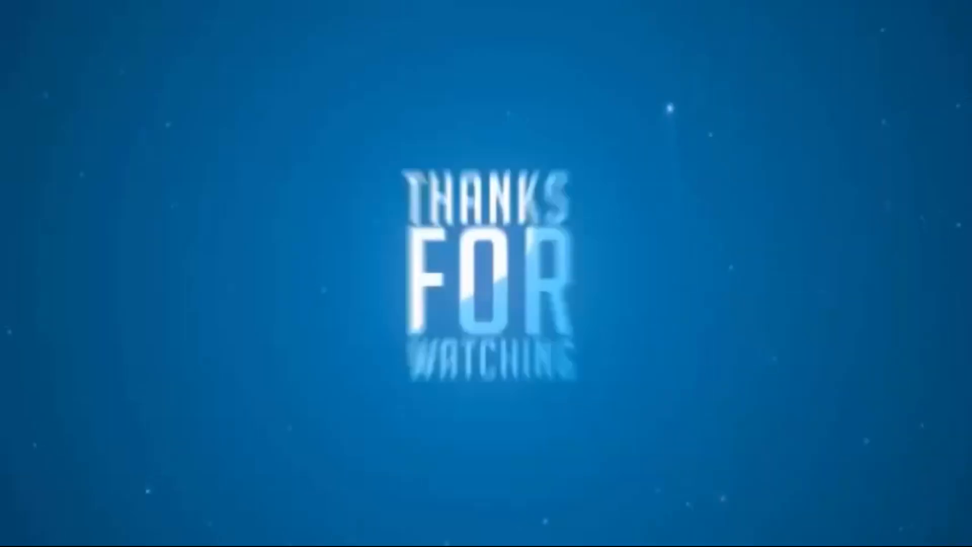